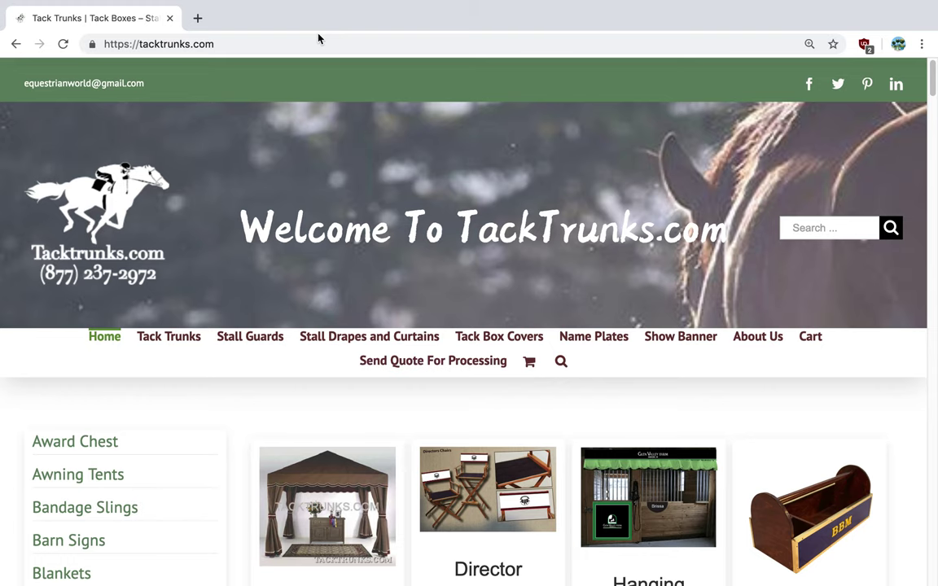
- Browse the home page and view the Standard Colors page before returning home
drag(935, 73, 931, 176)
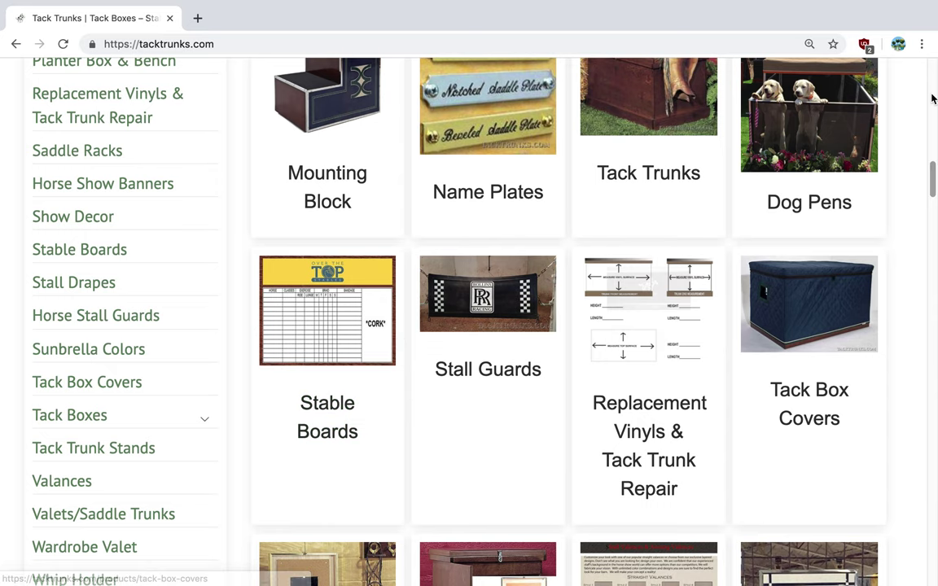
drag(933, 186, 933, 493)
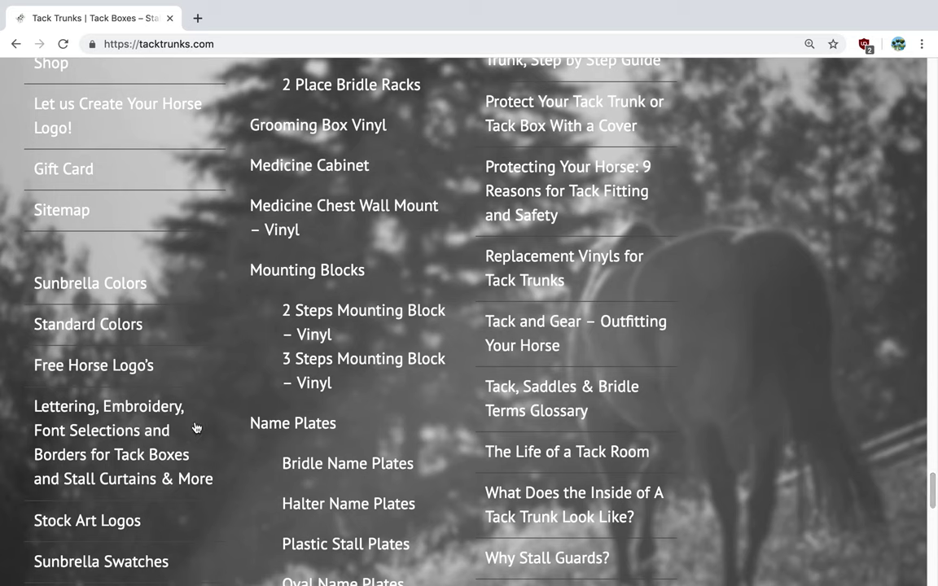
click(57, 326)
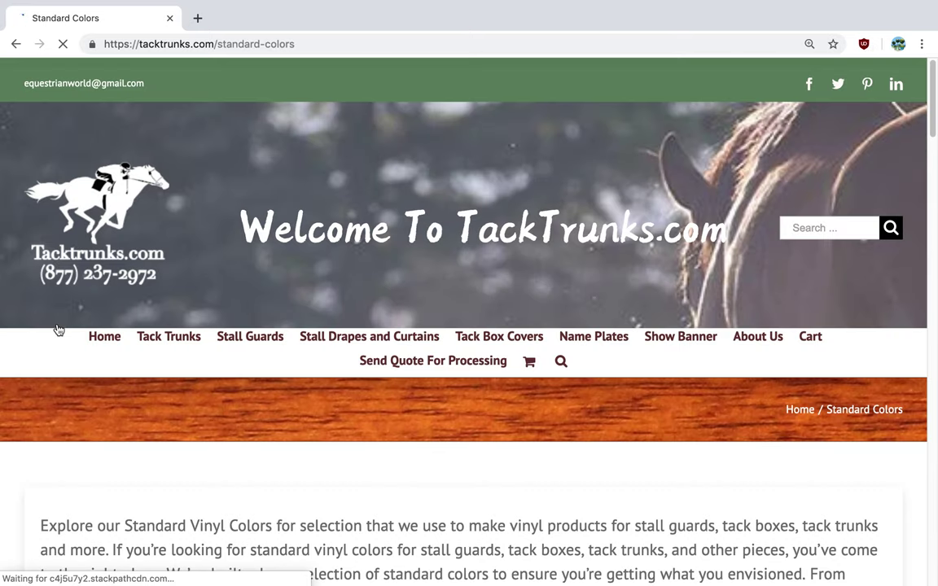
scroll(545, 471, down, 10)
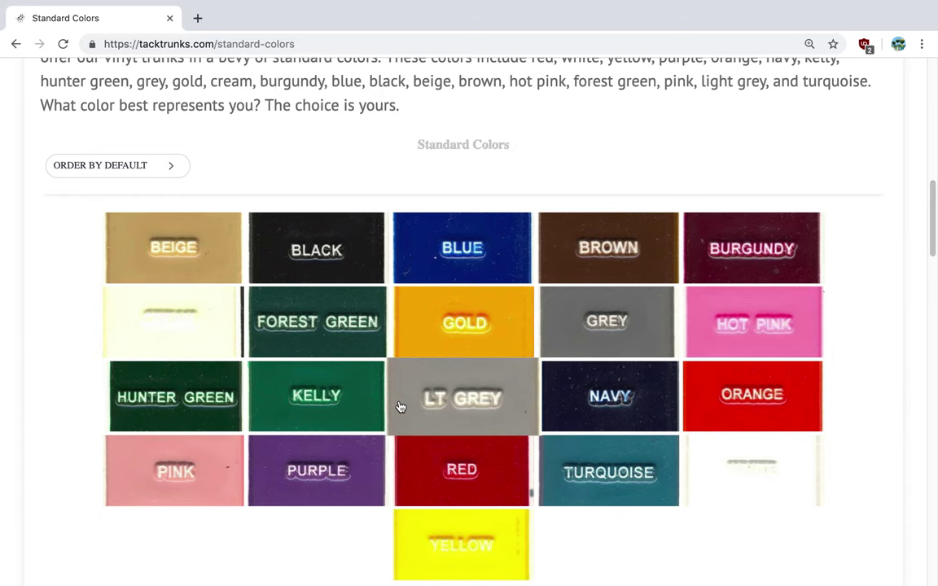
click(14, 44)
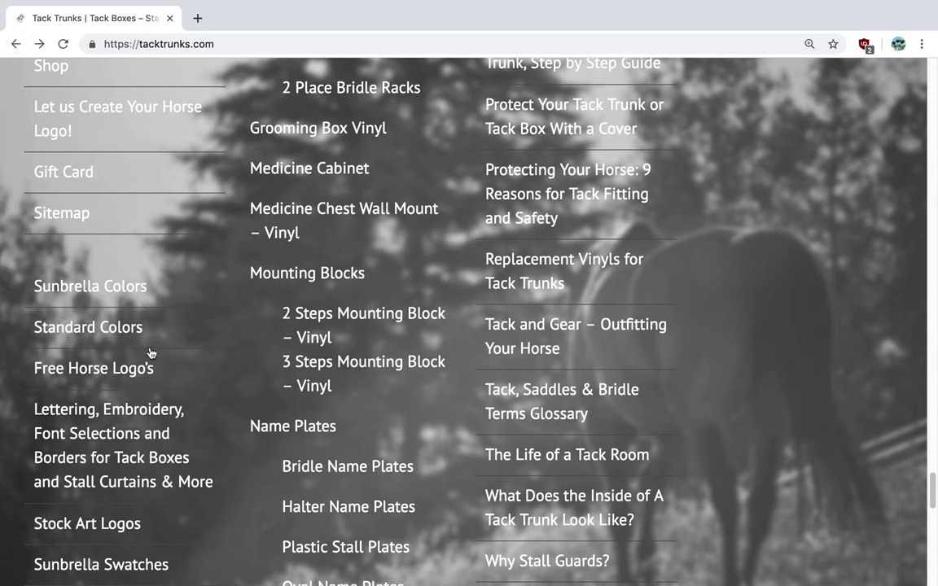
- Look over the Sunbrella Colors and Free Horse Logo pages, then return home
click(96, 286)
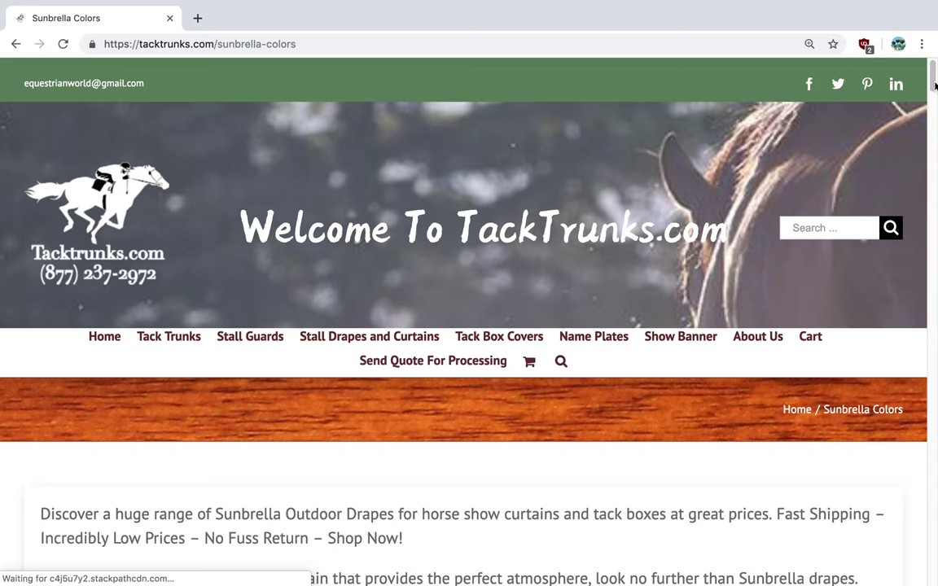
drag(932, 73, 931, 384)
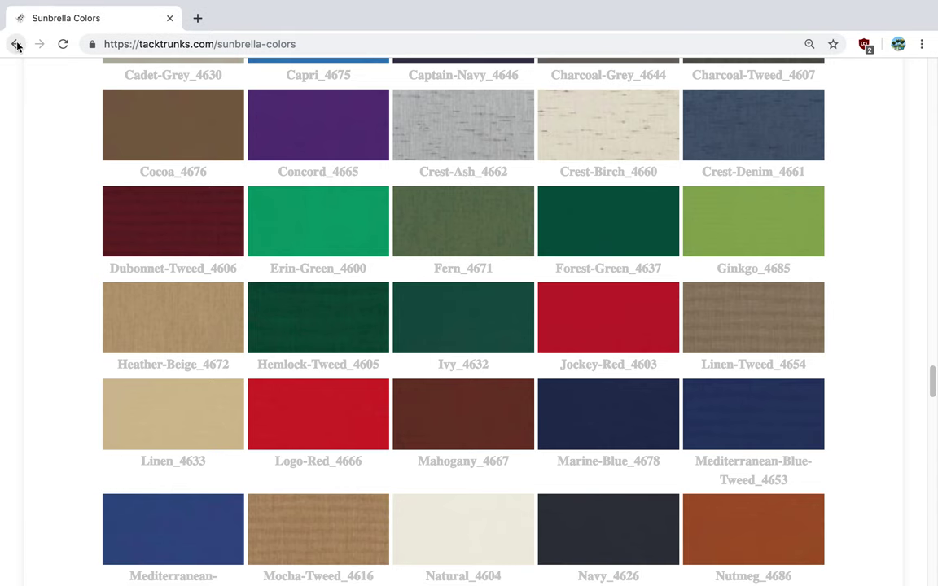
click(16, 44)
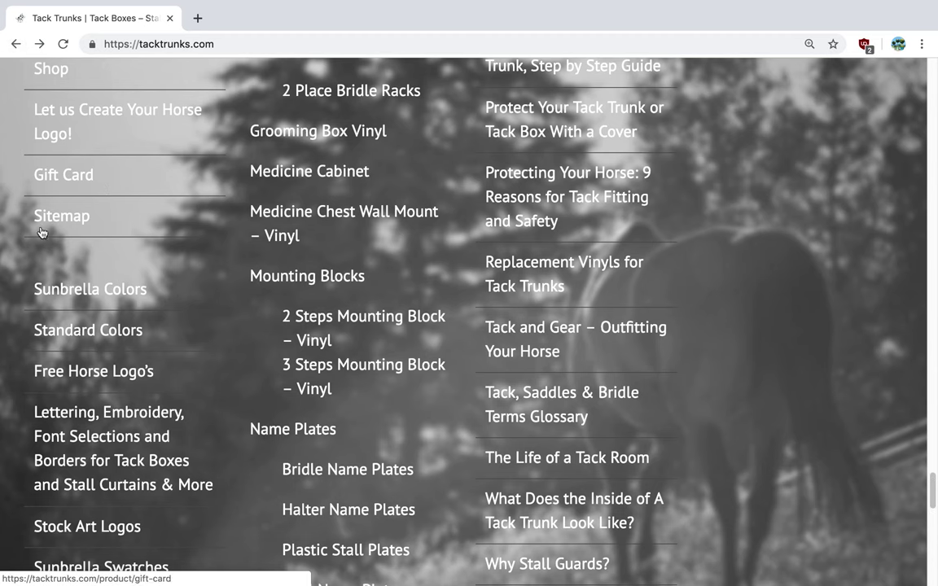
click(85, 374)
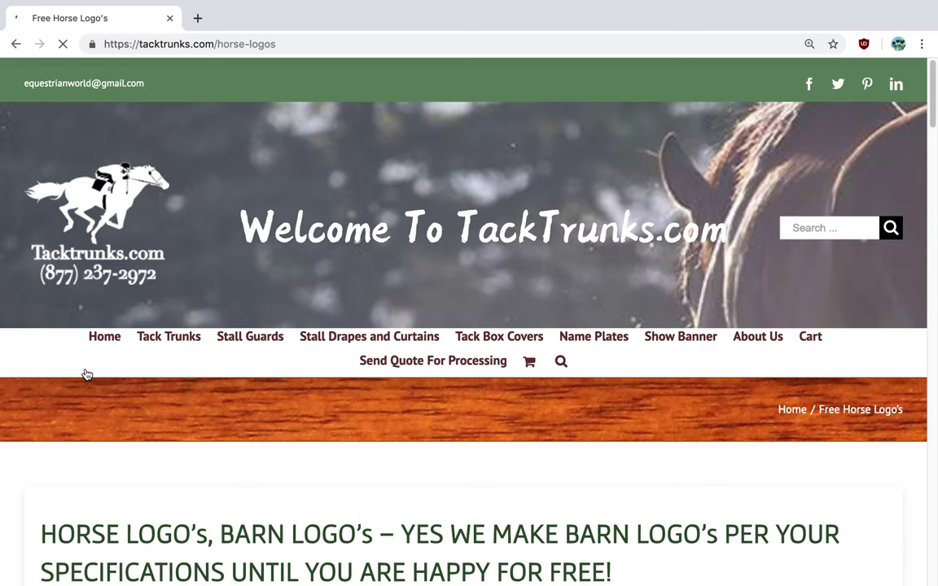
drag(929, 113, 929, 314)
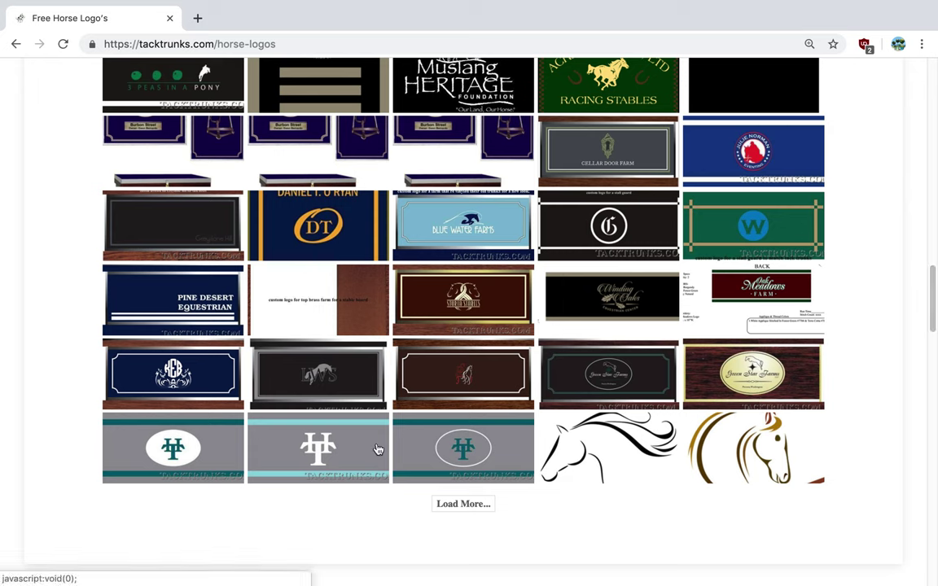
click(14, 46)
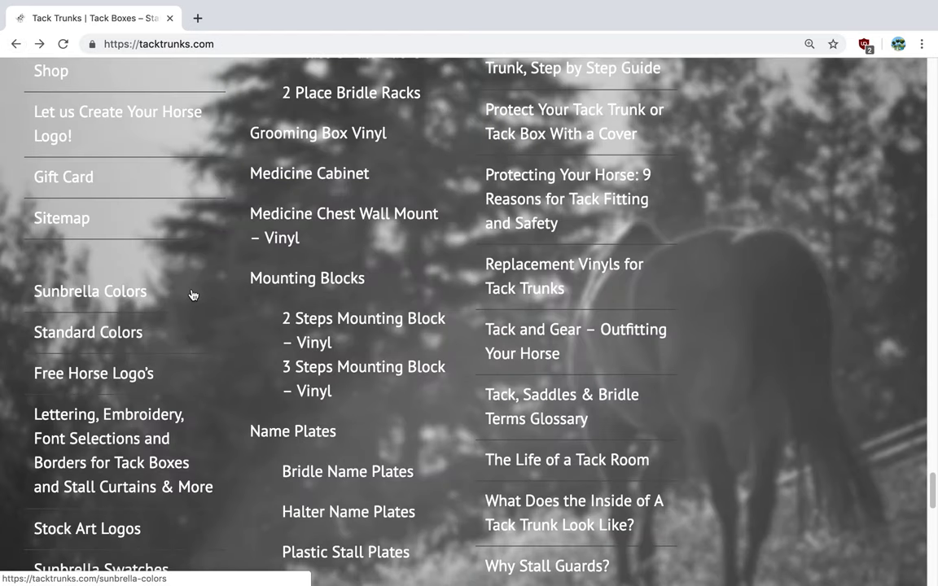
- Read the lettering, fonts and borders page, highlighting the custom-font note, then return home
click(51, 421)
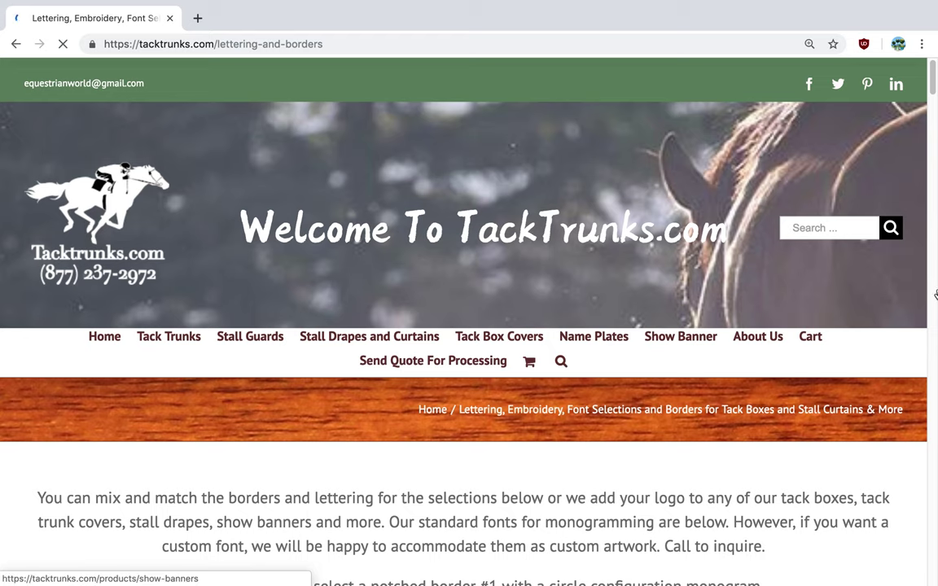
drag(934, 77, 931, 118)
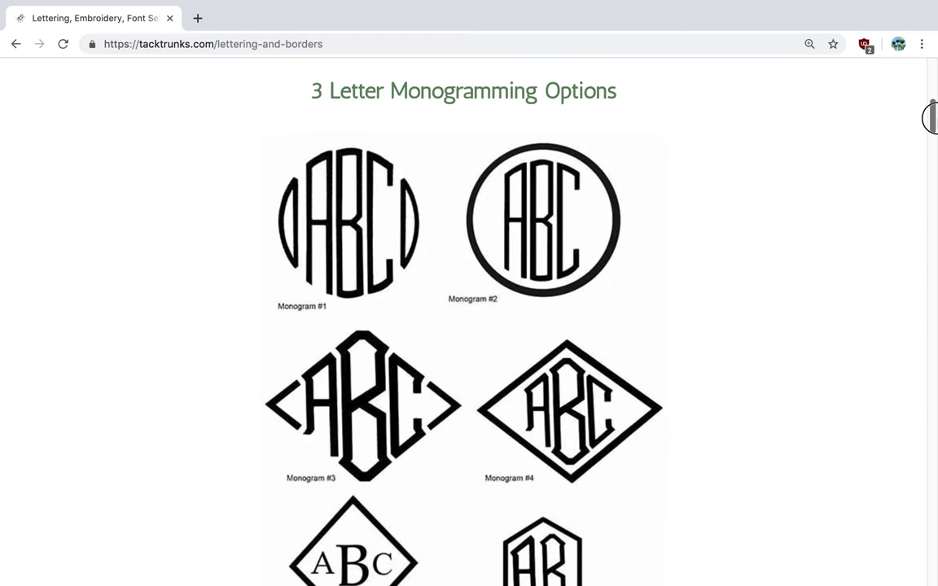
drag(930, 118, 931, 185)
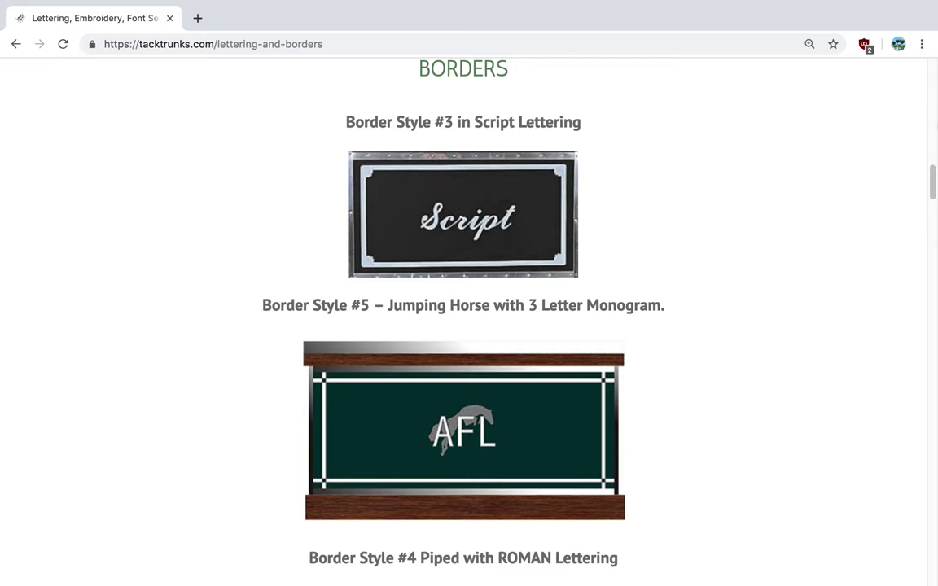
drag(928, 179, 931, 318)
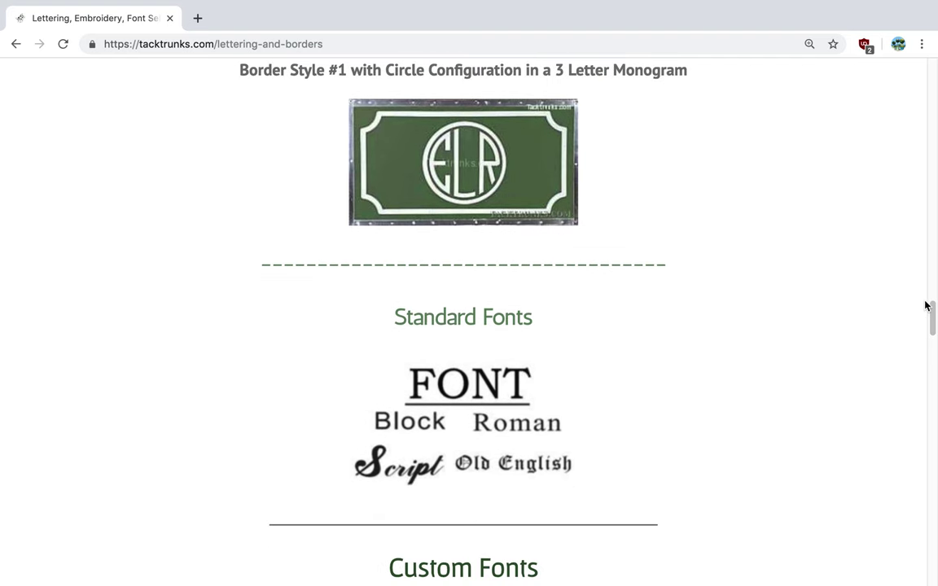
drag(927, 319, 929, 351)
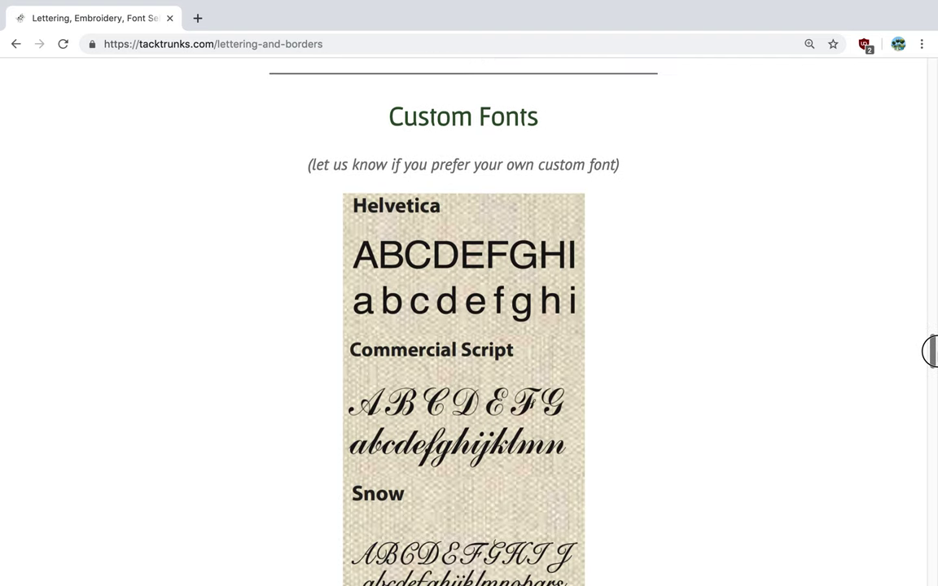
drag(309, 166, 658, 175)
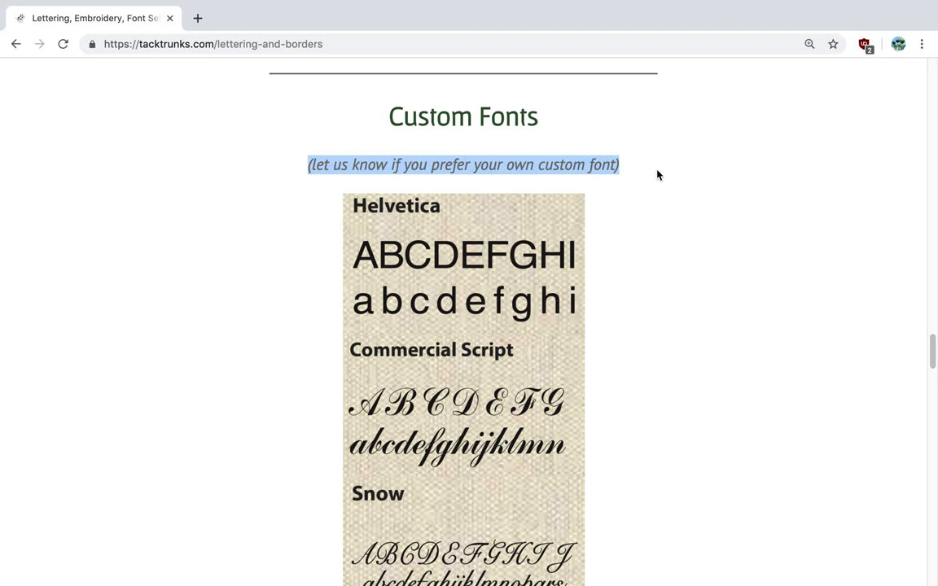
drag(930, 342, 930, 399)
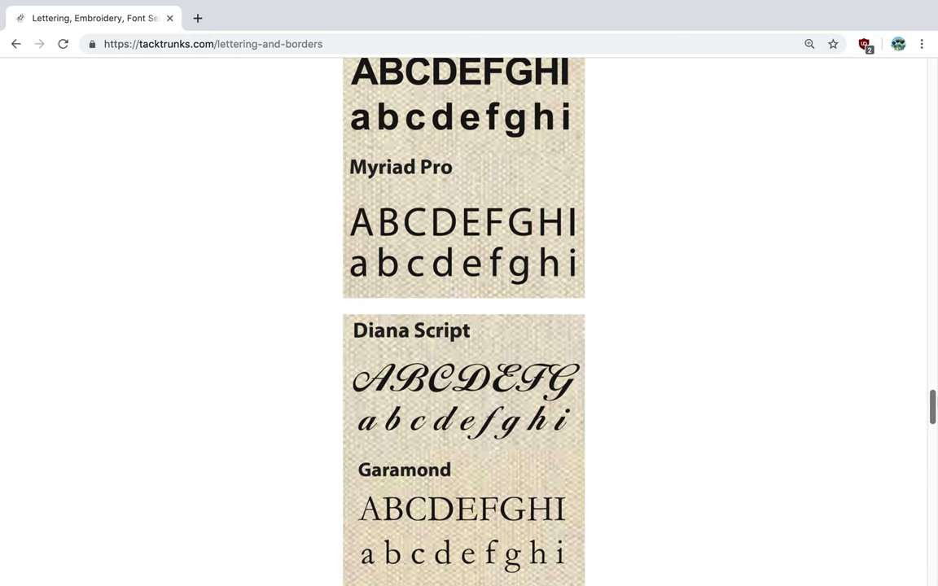
click(16, 44)
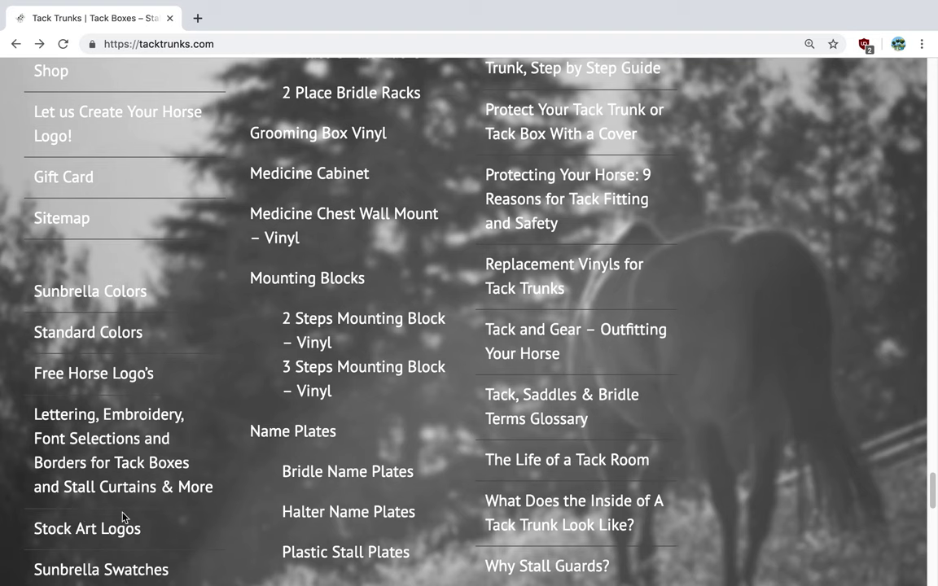
- View the Stock Art Logos page, then go back home to find Stable Boards
click(66, 530)
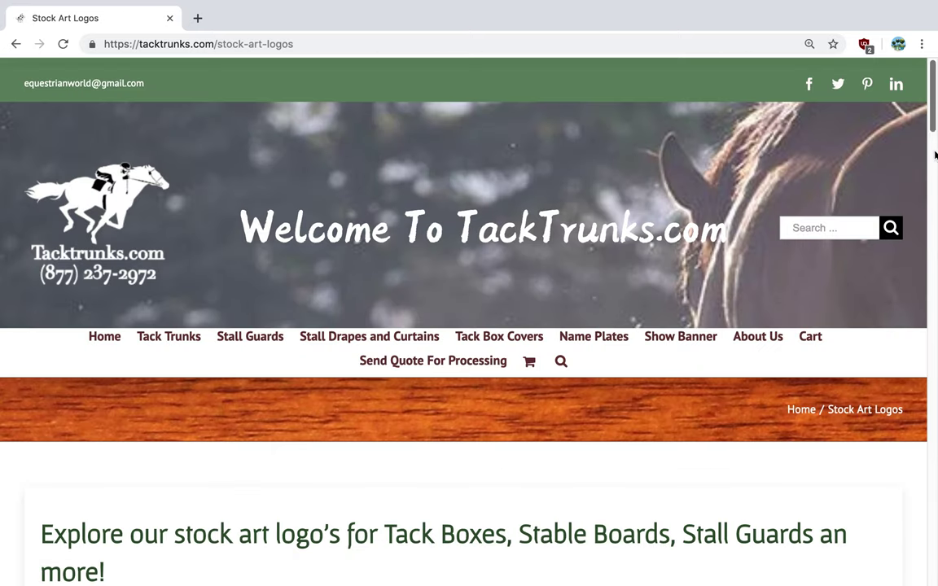
drag(932, 122, 928, 251)
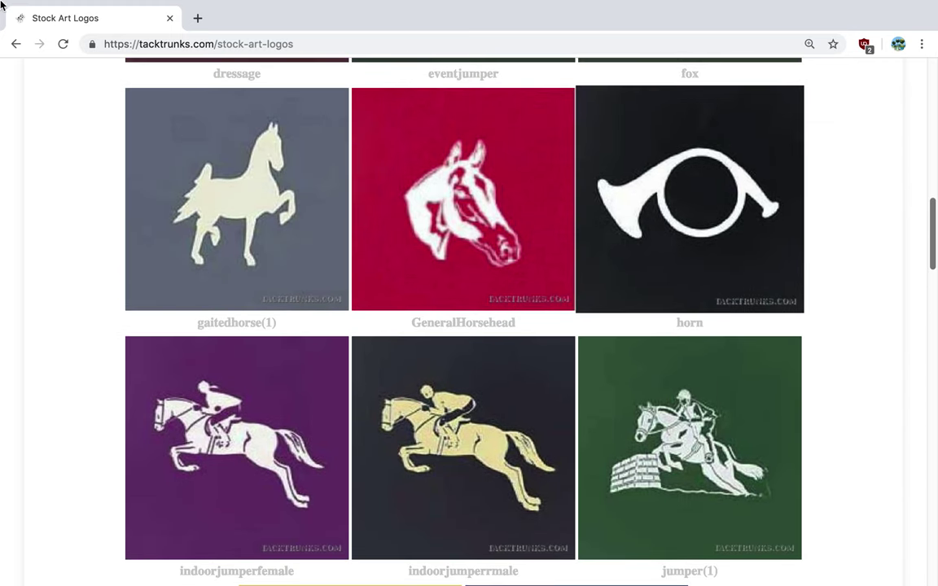
click(17, 45)
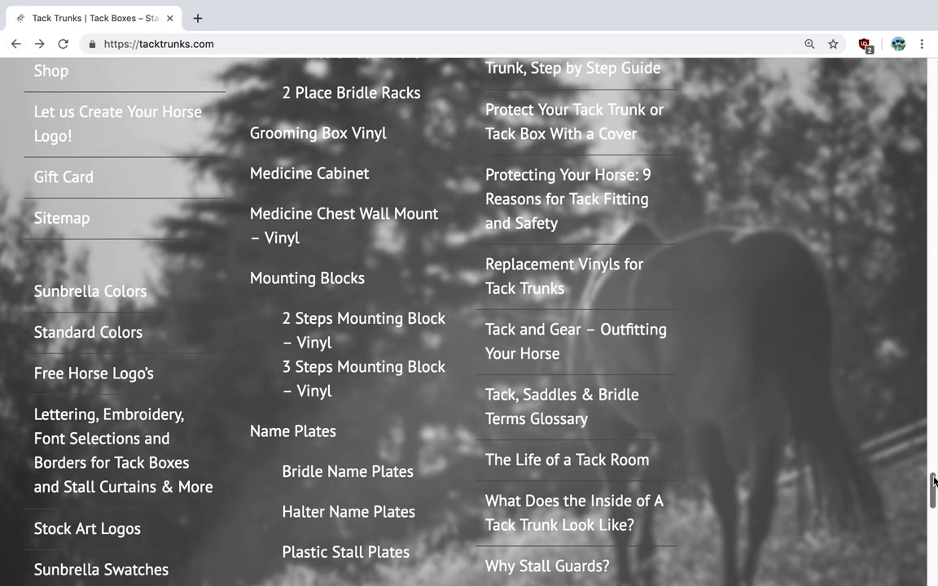
drag(934, 487, 932, 452)
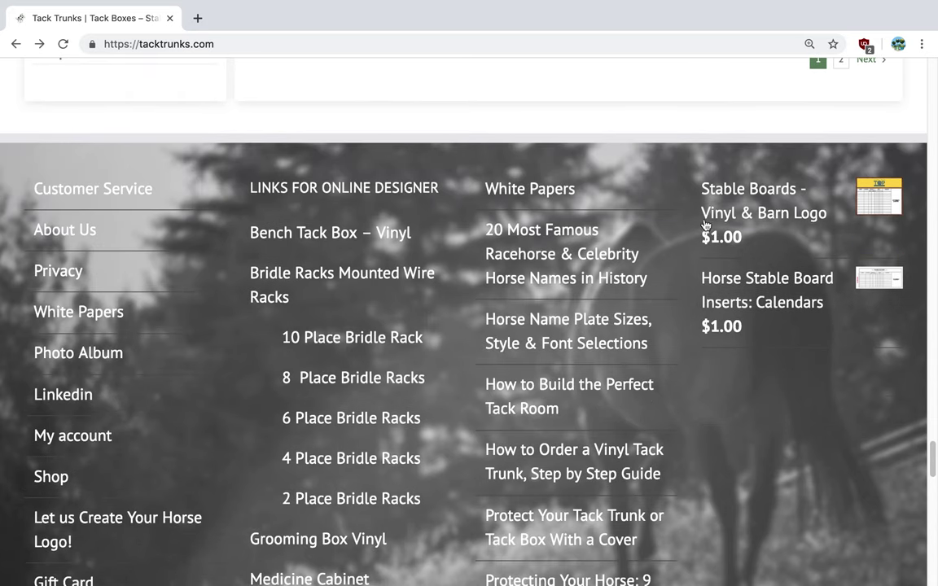
drag(934, 448, 932, 562)
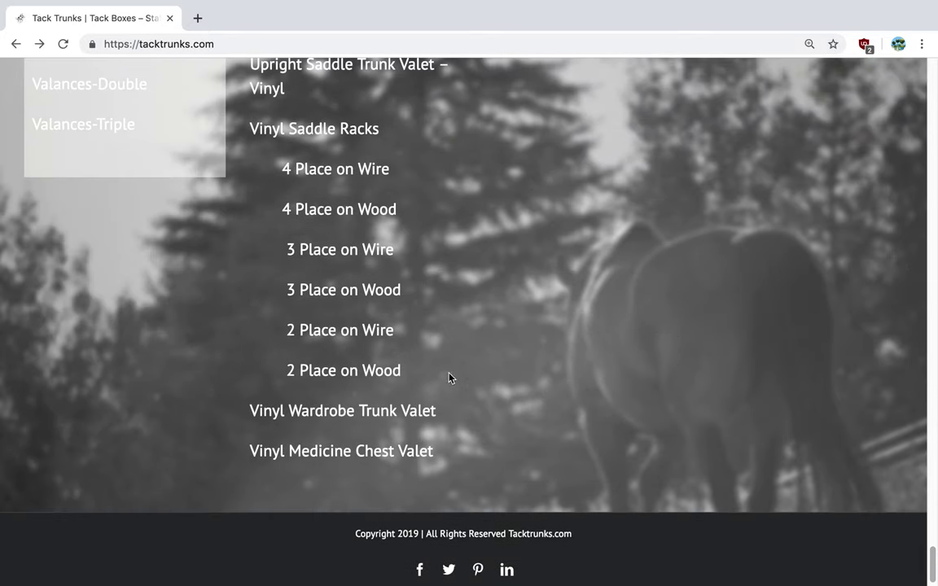
mouse_move(931, 562)
mouse_down()
mouse_move(934, 524)
mouse_move(934, 550)
mouse_up()
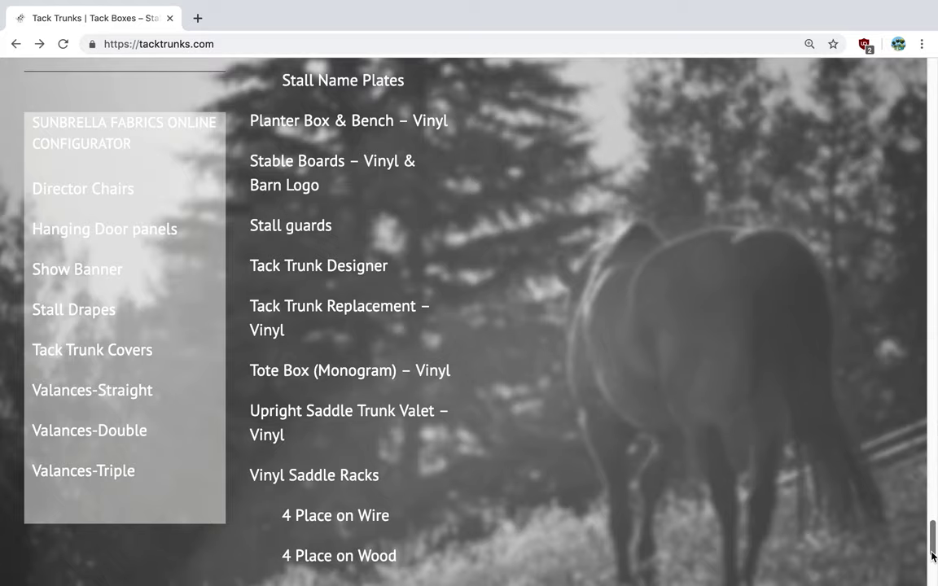
drag(934, 550, 916, 189)
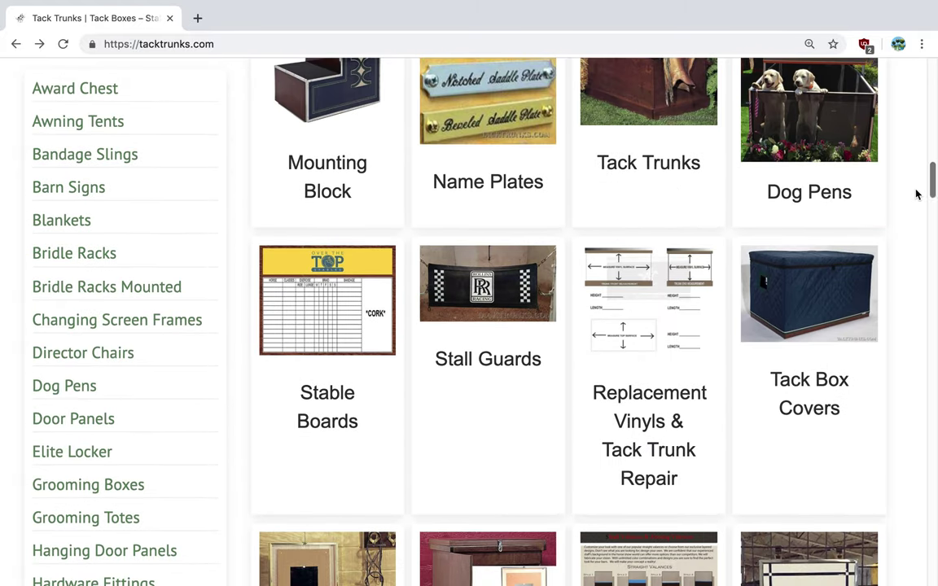
- Open the Stable Boards – Vinyl & Barn Logo product and scroll to its designer
click(322, 397)
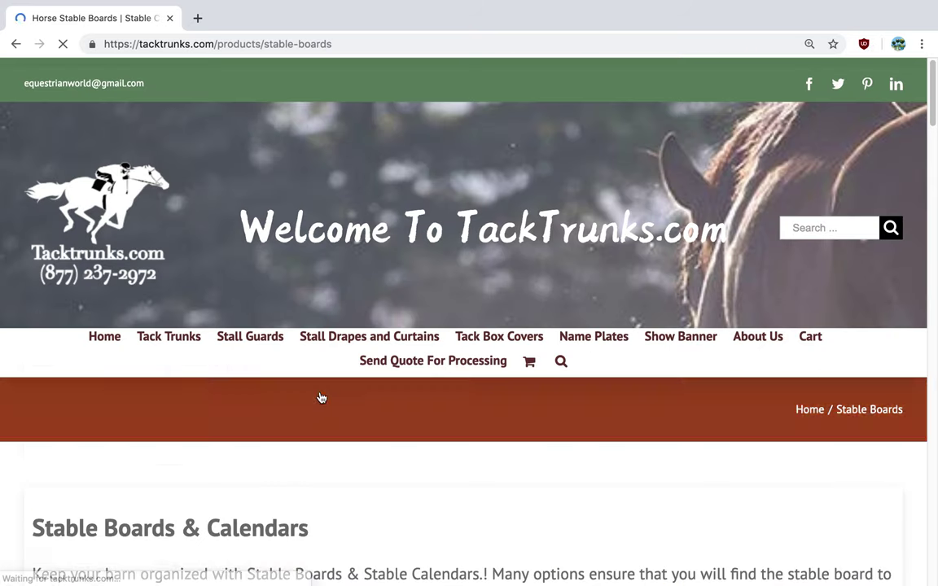
drag(933, 110, 930, 270)
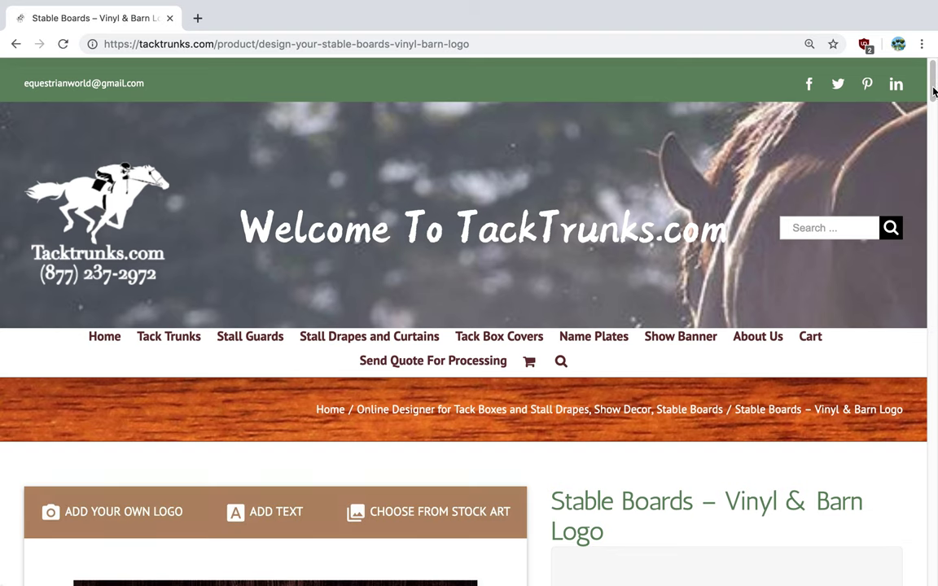
drag(933, 92, 934, 120)
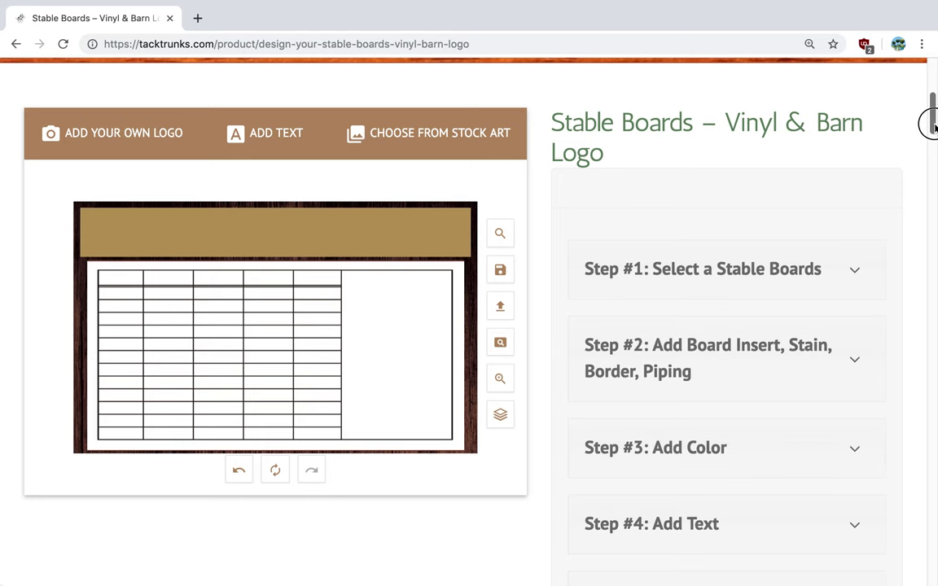
- Choose the 37″ x 30″ x 1.5″ board size ($314.10), then expand Step #2
scroll(928, 120, down, 1)
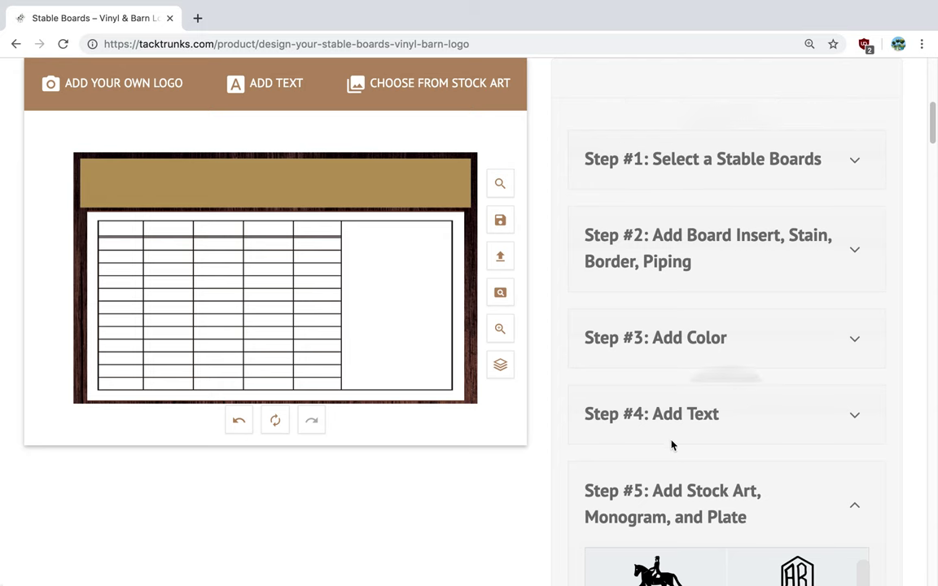
click(735, 162)
click(634, 238)
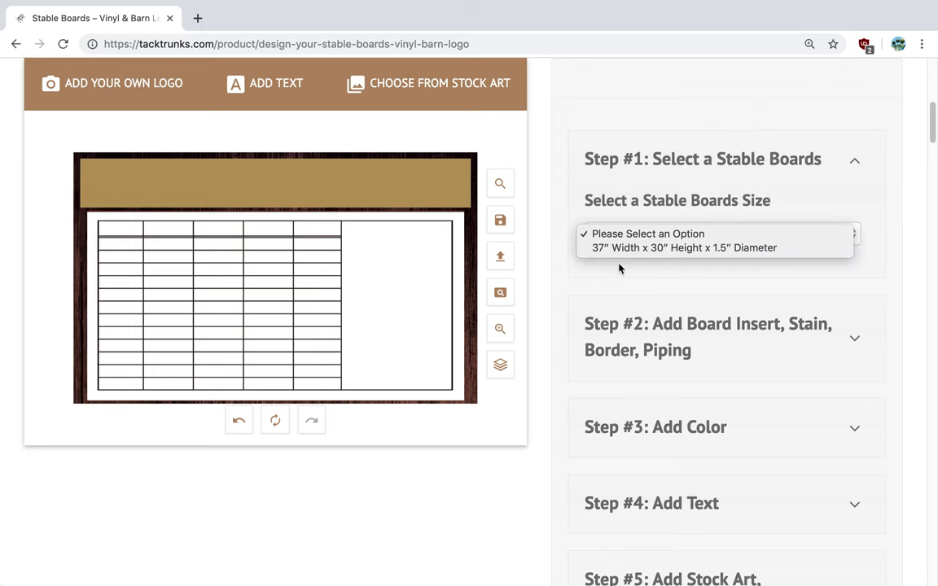
click(616, 251)
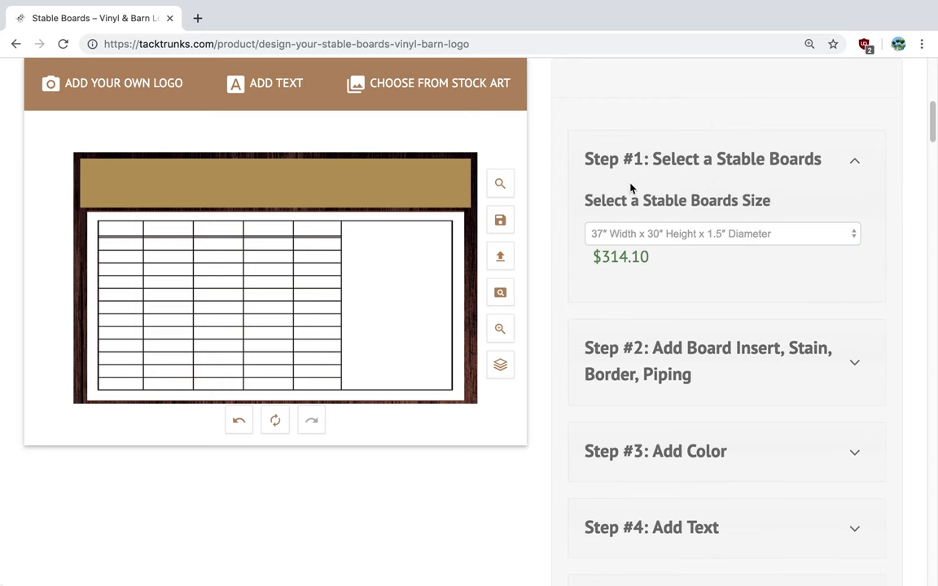
click(855, 167)
click(615, 236)
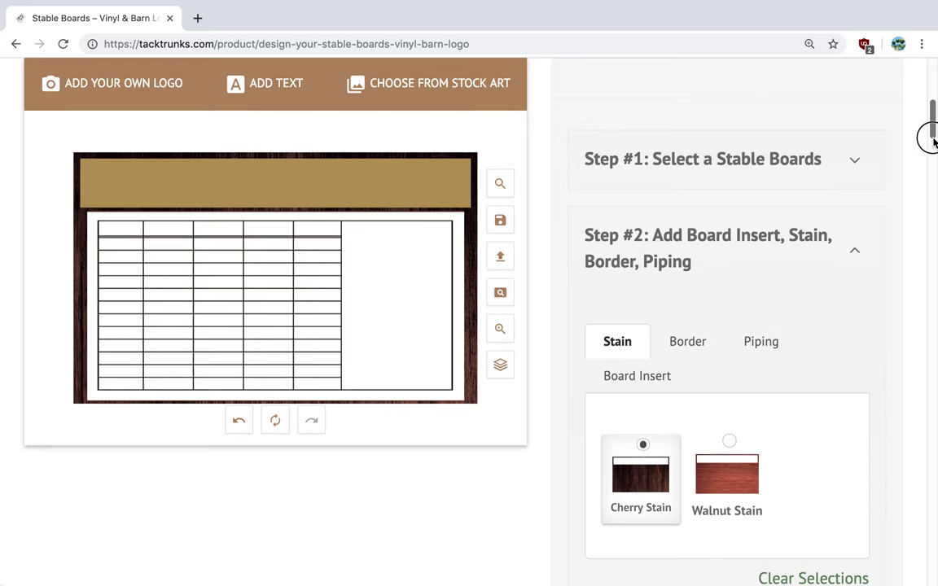
- Apply Walnut Stain and add Border Style #1 around the top plate
drag(935, 137, 933, 153)
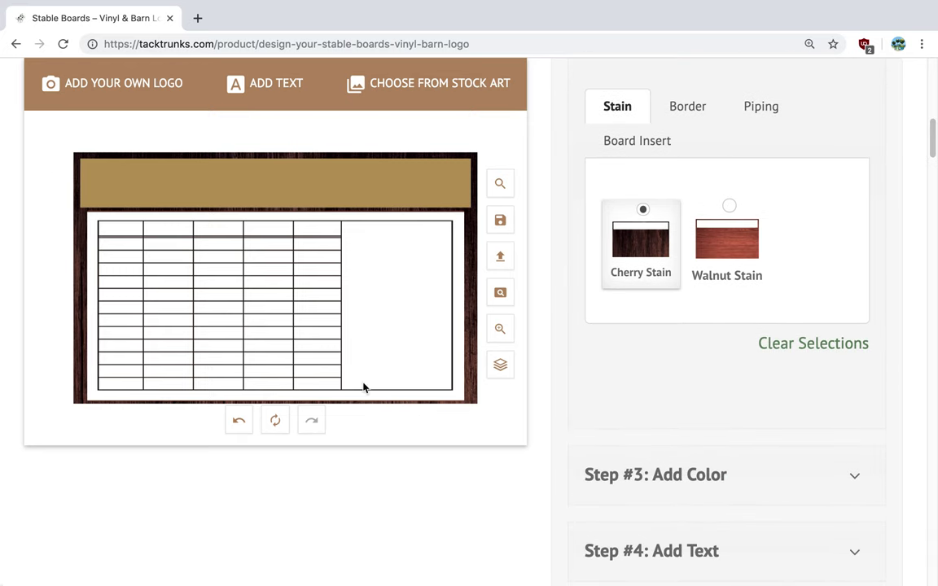
click(728, 209)
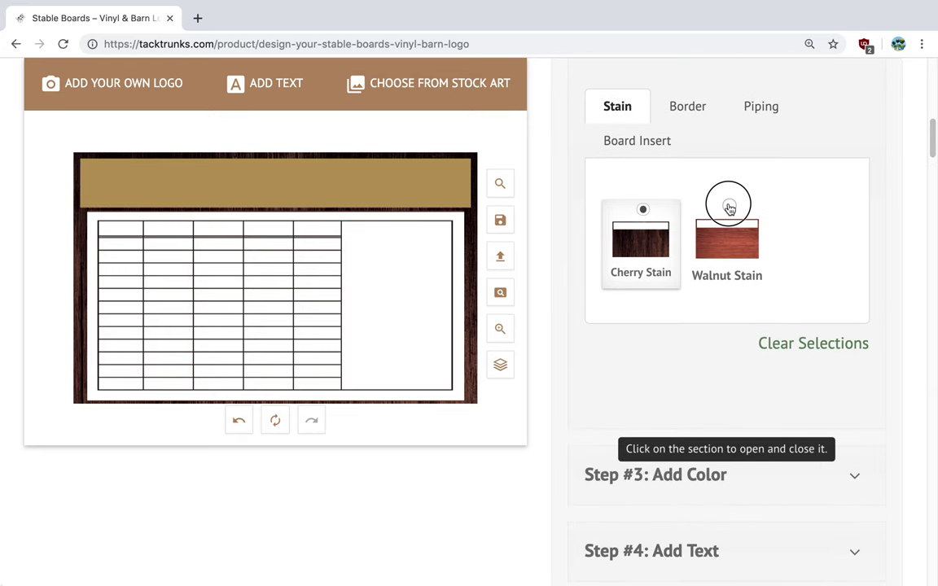
click(680, 112)
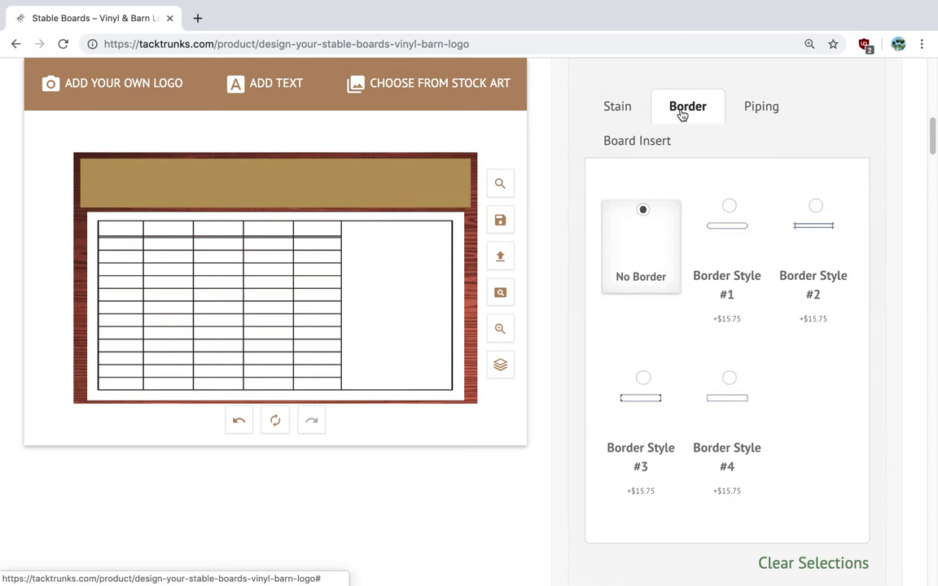
click(730, 207)
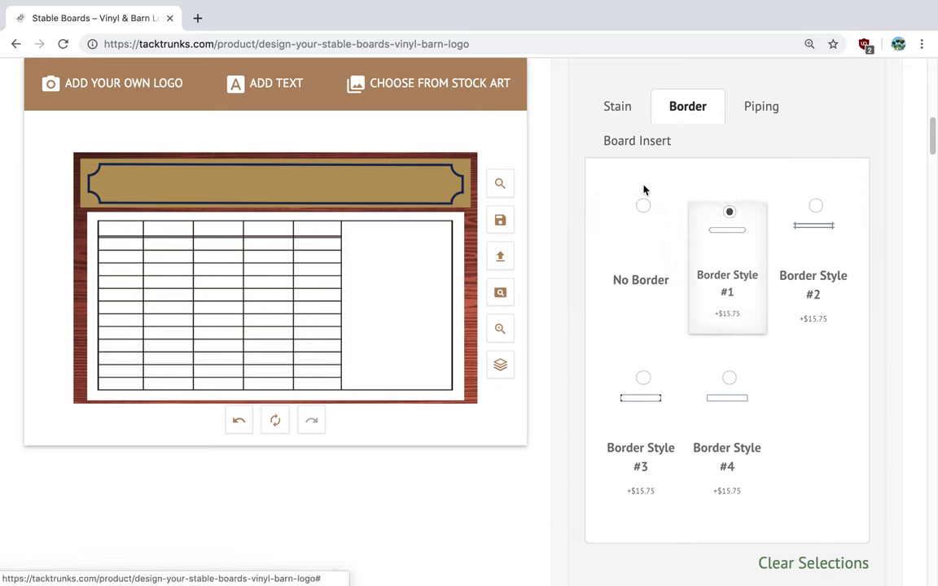
- Preview the Blank, custom rows/columns whiteboard and cork, and 12-line whiteboard inserts
click(620, 143)
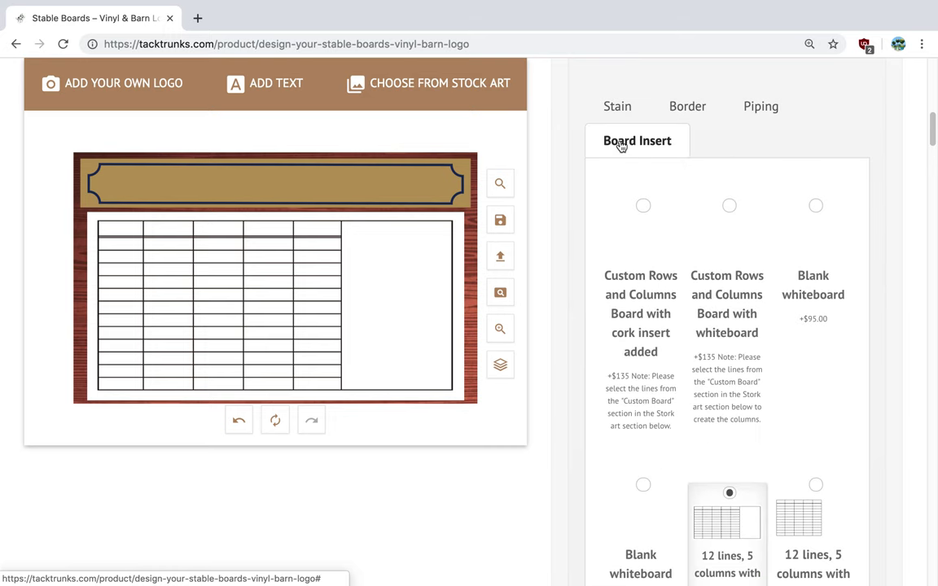
mouse_move(932, 122)
mouse_down()
mouse_move(932, 177)
mouse_move(932, 129)
mouse_up()
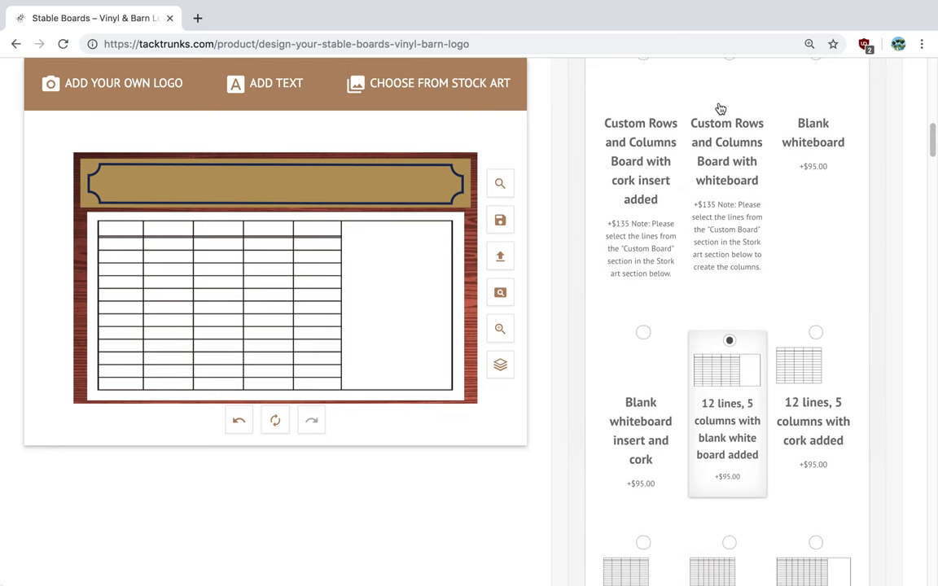
click(830, 111)
drag(932, 143, 931, 130)
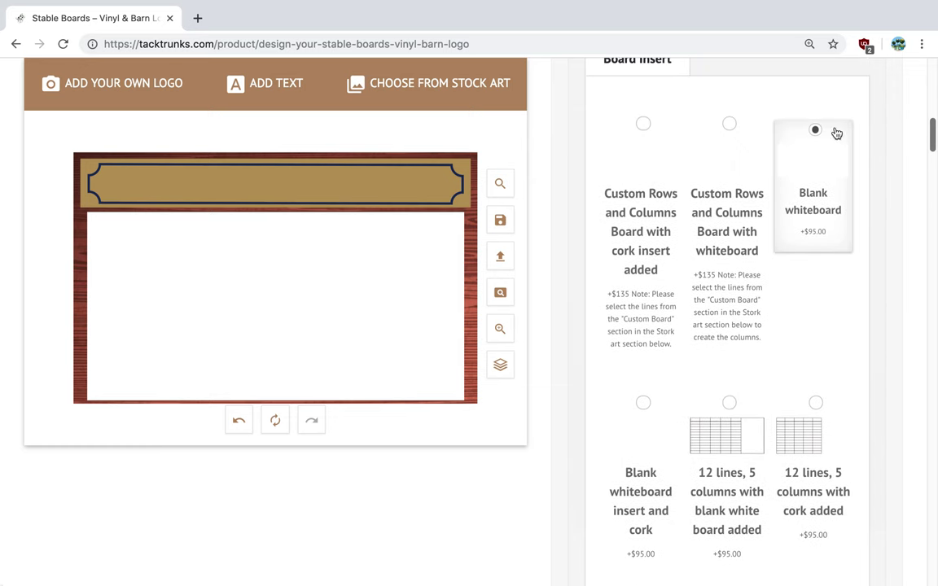
click(729, 128)
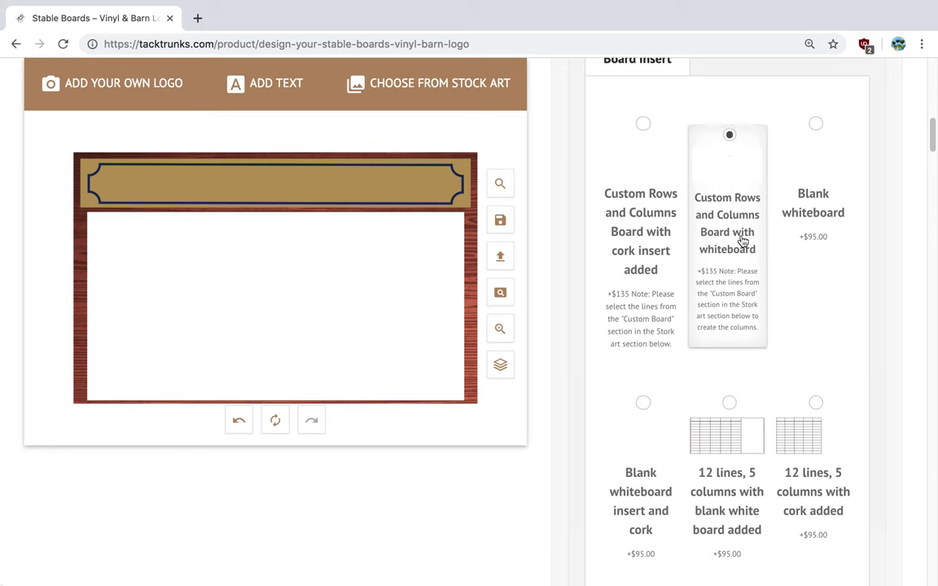
click(643, 126)
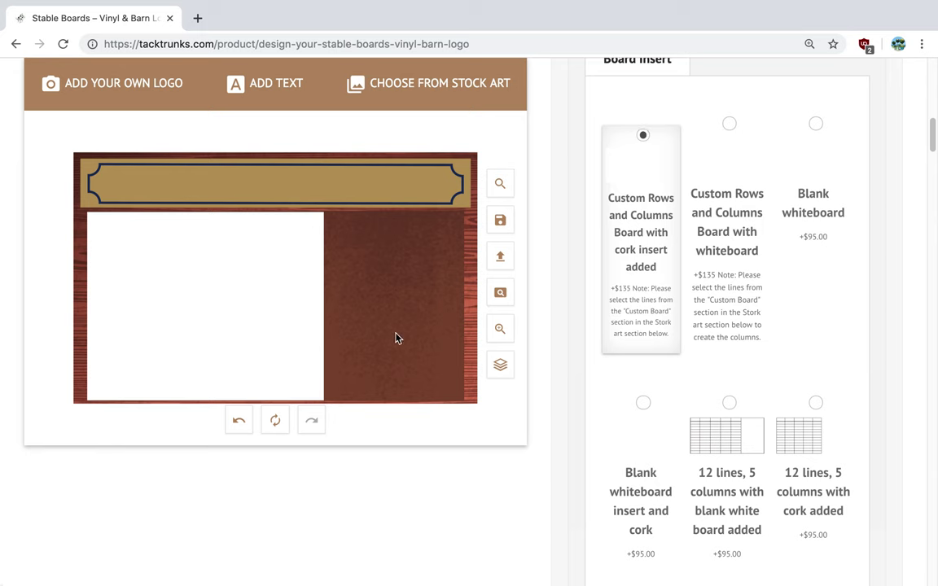
click(730, 404)
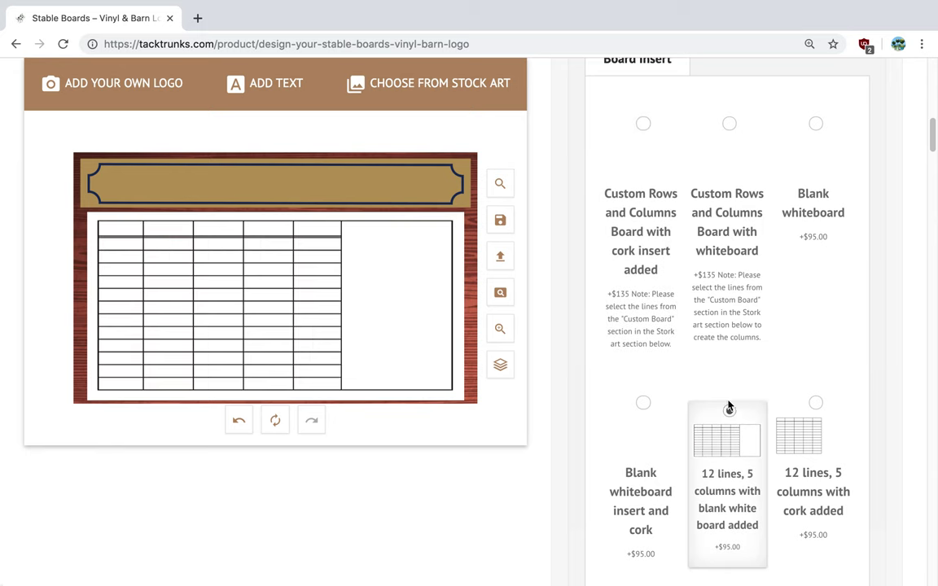
- Preview the 12-line cork, 18-line show boards, and weekly cork and whiteboard inserts
scroll(900, 138, down, 5)
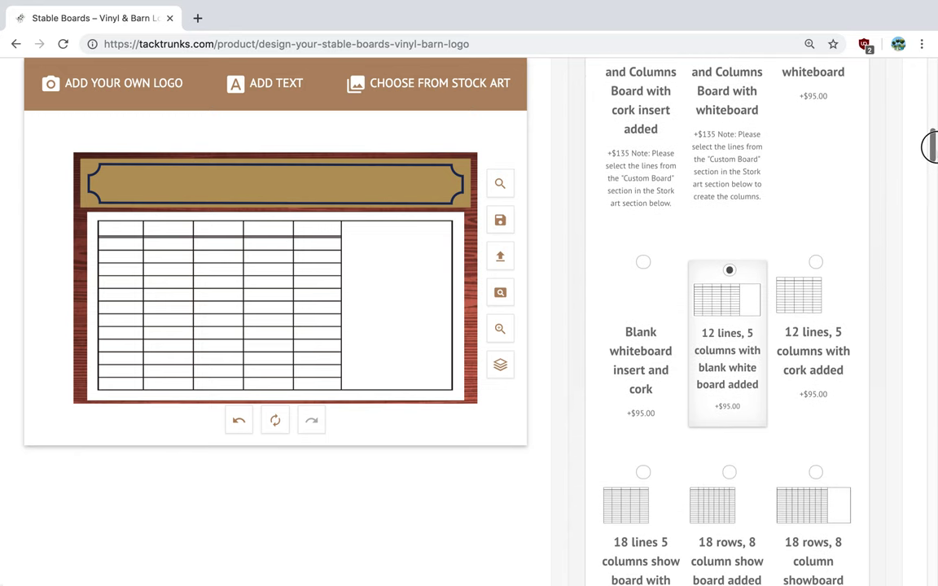
click(815, 163)
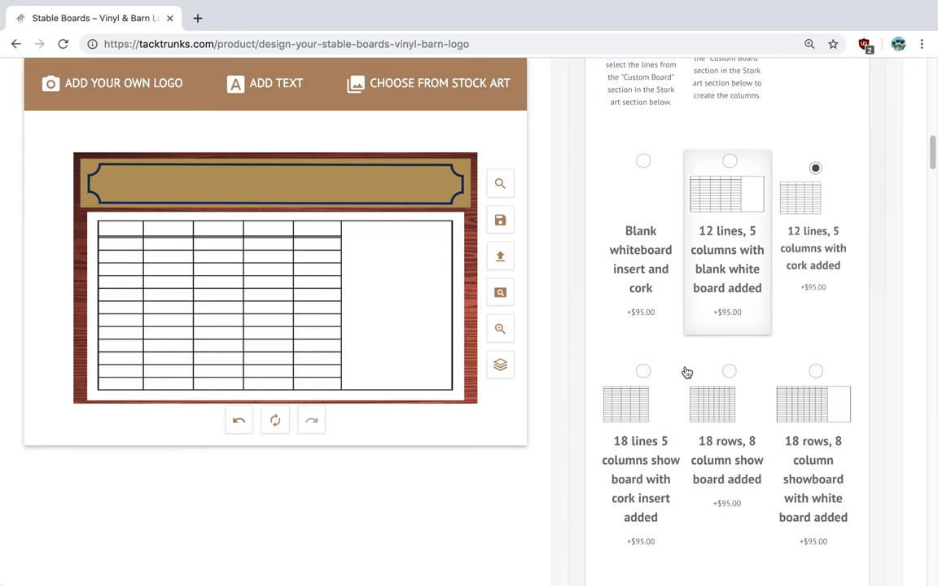
click(643, 381)
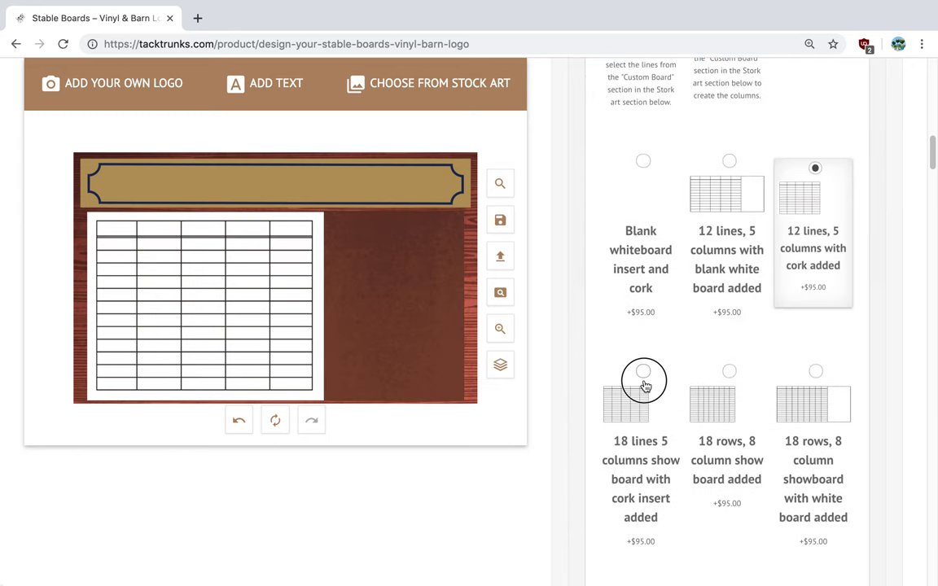
click(730, 374)
drag(933, 153, 934, 186)
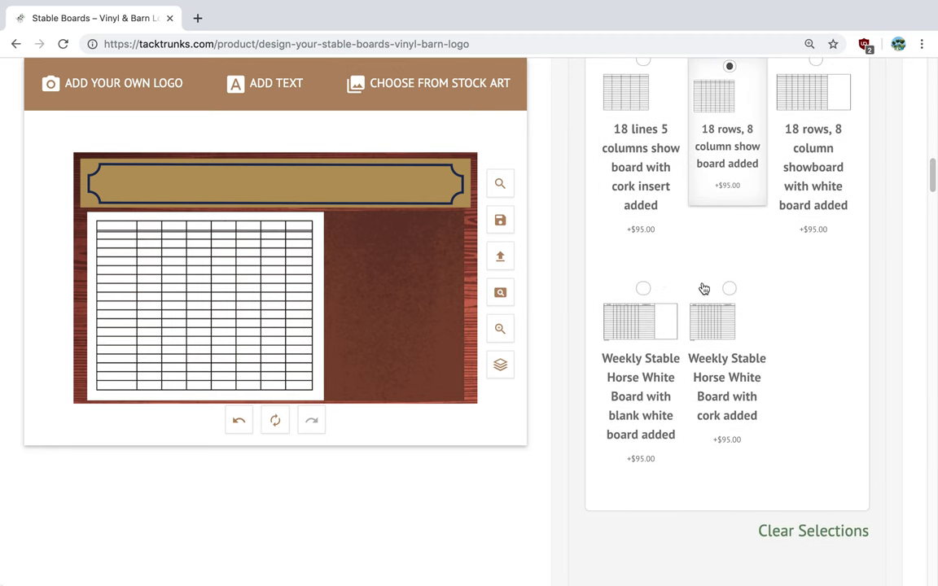
click(729, 288)
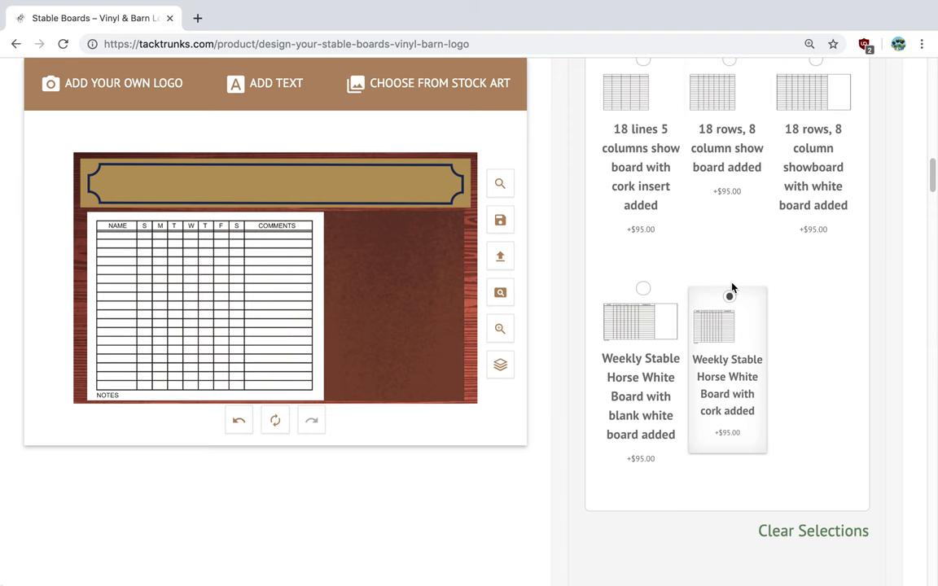
click(647, 294)
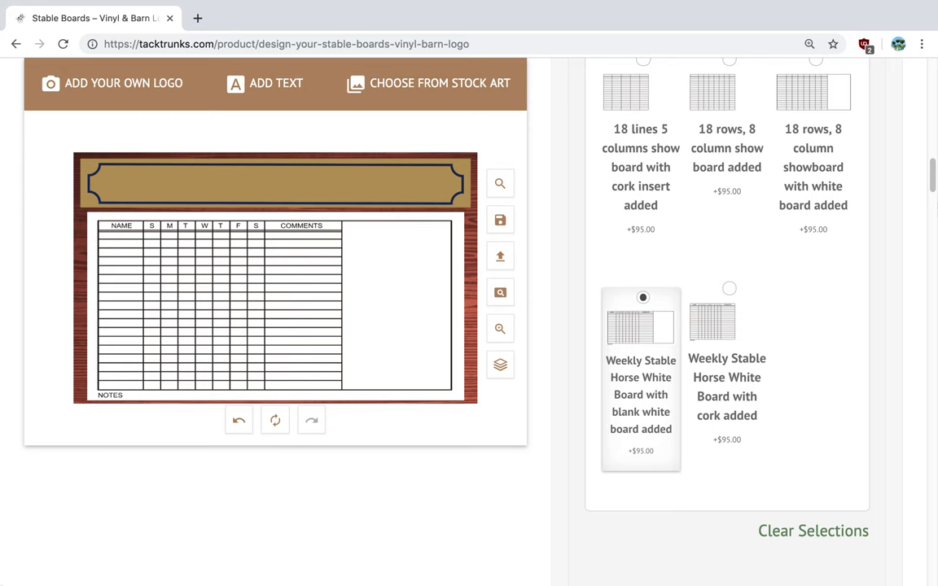
drag(928, 176, 929, 134)
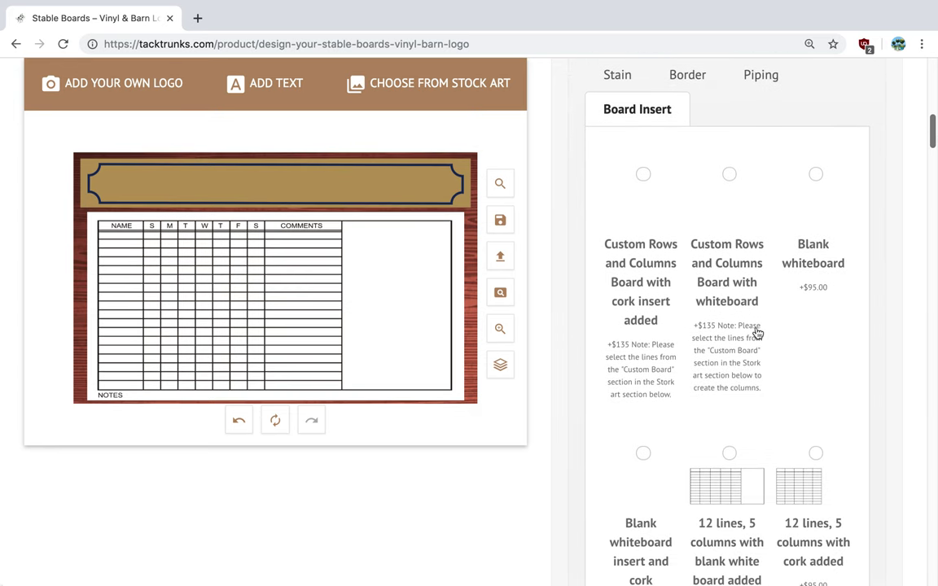
- Settle on the Custom Rows and Columns whiteboard insert and collapse Step #2
click(730, 177)
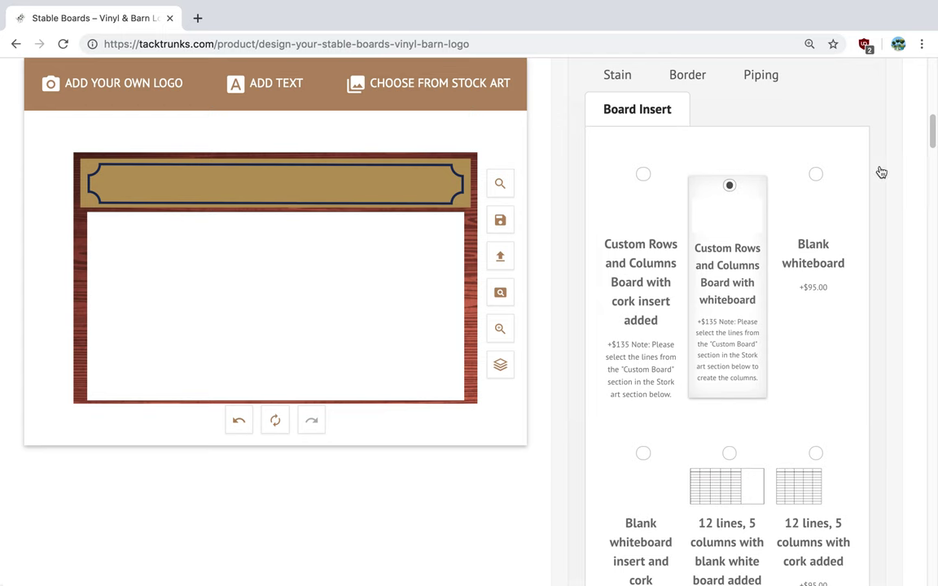
click(934, 127)
drag(934, 127, 930, 113)
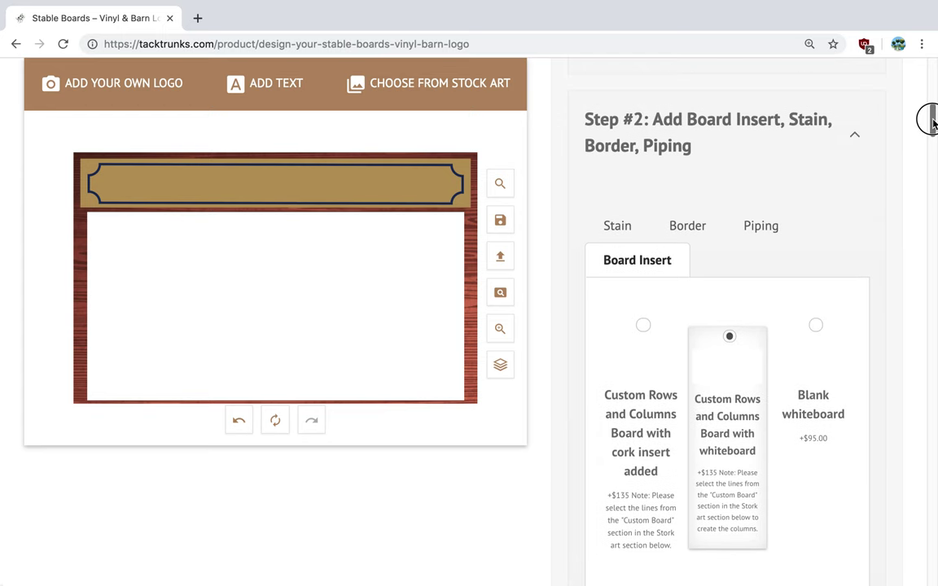
click(852, 134)
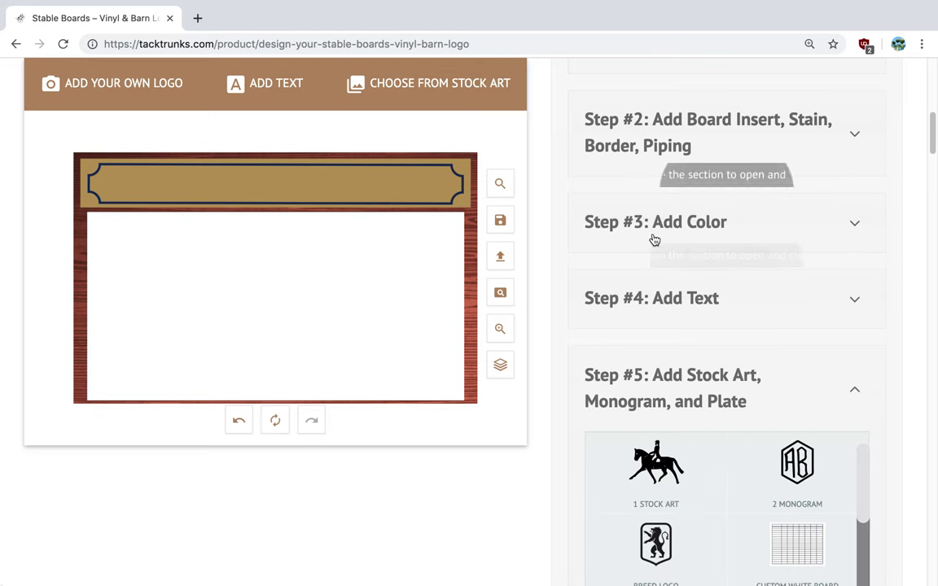
- Add the text 'Here We Go Farm' and drag it up into the top plate
click(648, 300)
click(610, 360)
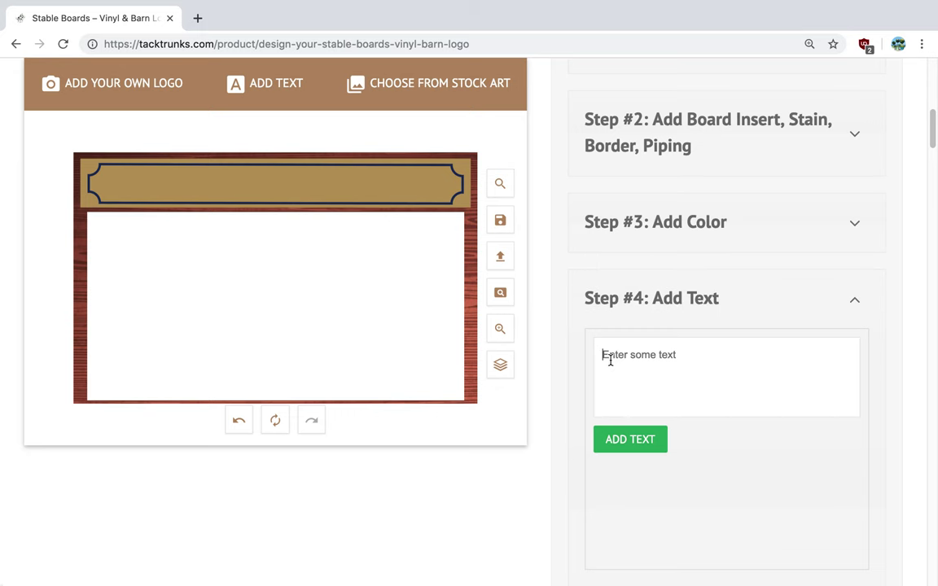
text(Here We Go Farm)
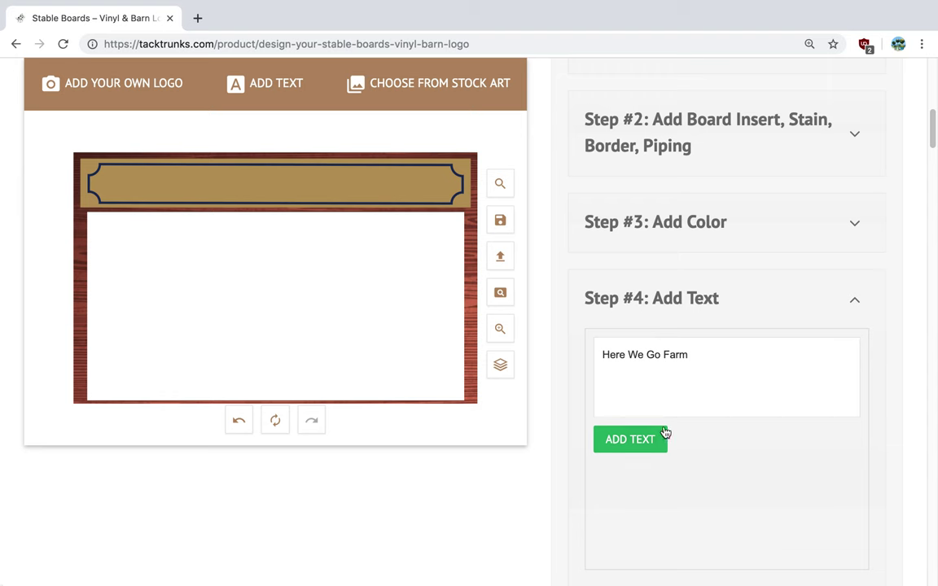
click(629, 441)
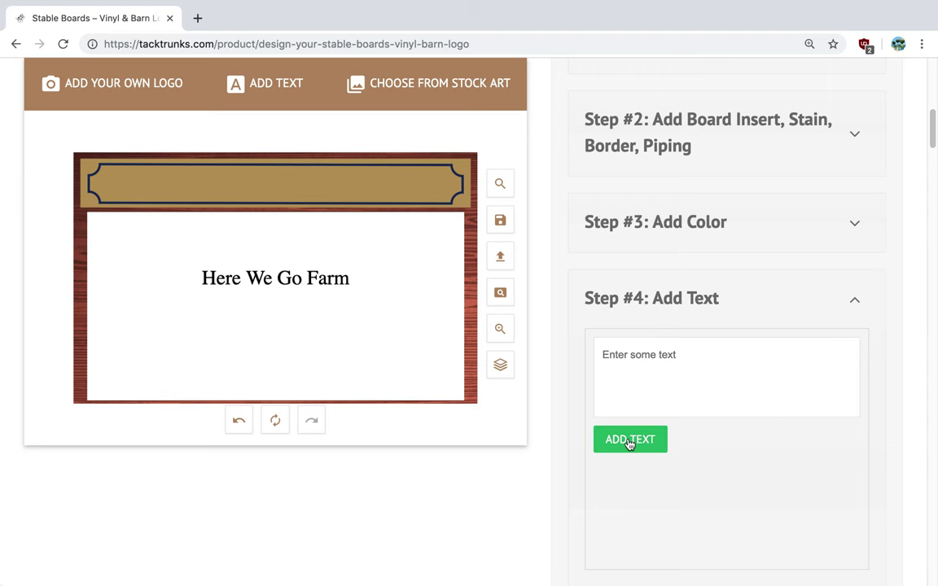
click(254, 280)
drag(279, 276, 275, 184)
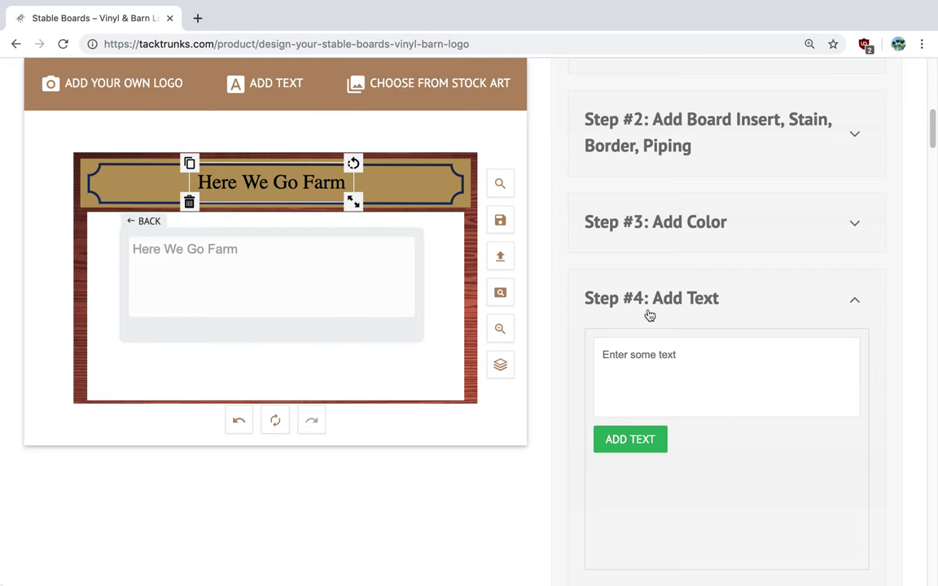
click(853, 301)
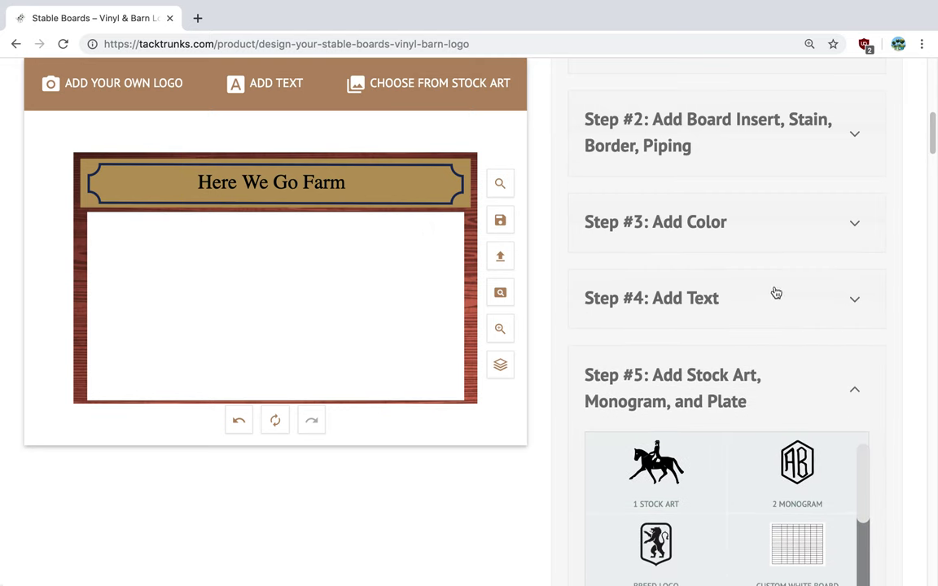
- Color the top plate forest green and its Border Style #1 outline white
click(663, 220)
click(603, 280)
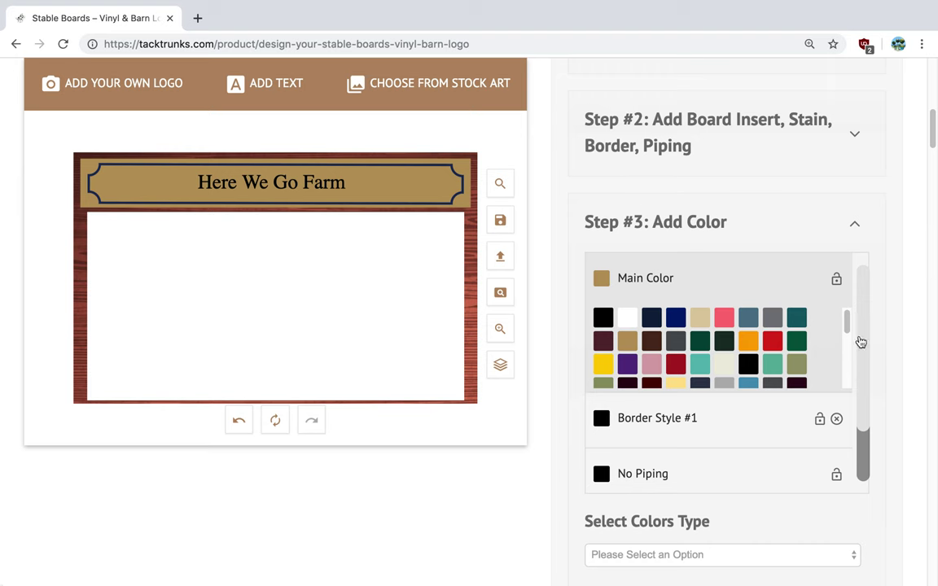
mouse_move(849, 322)
mouse_down()
mouse_move(857, 378)
mouse_move(846, 328)
mouse_up()
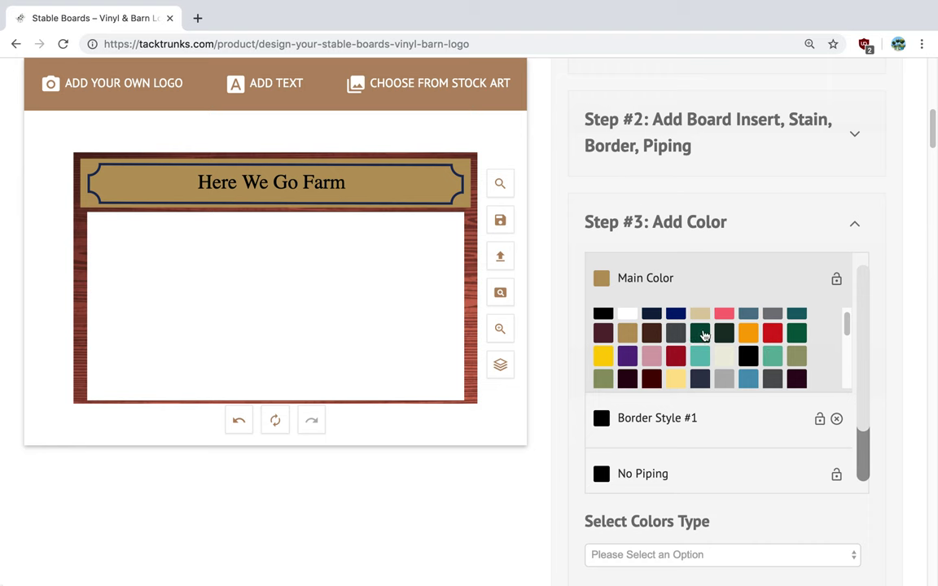
click(702, 337)
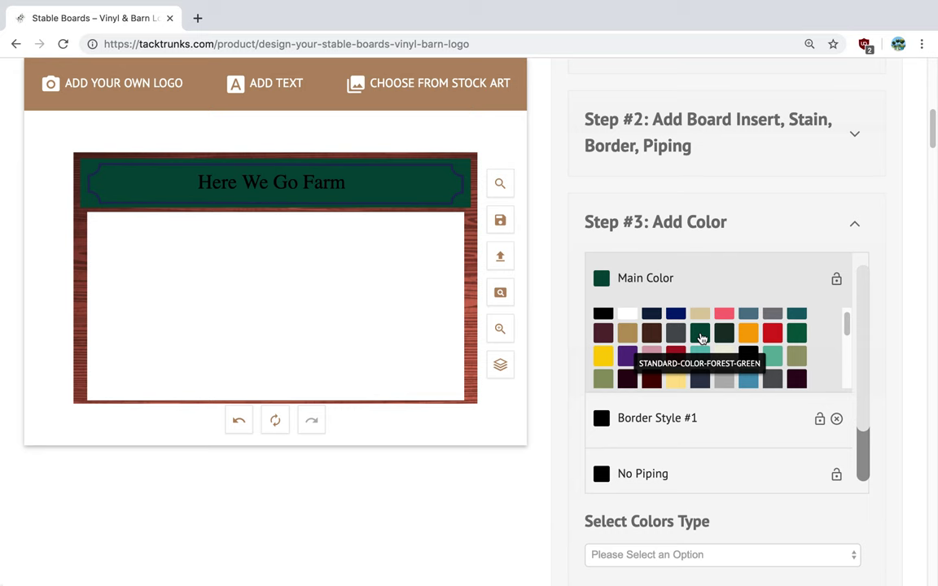
click(601, 276)
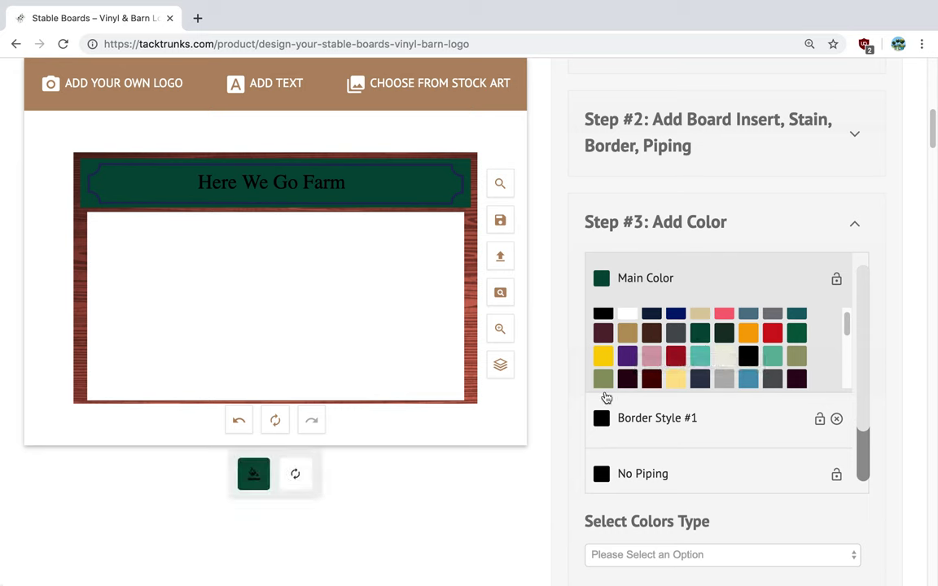
click(601, 277)
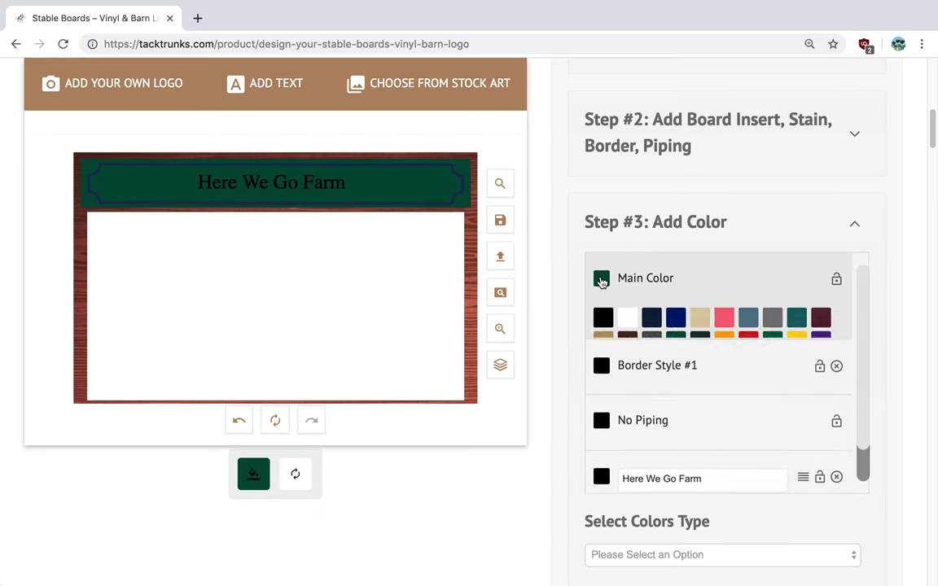
click(601, 342)
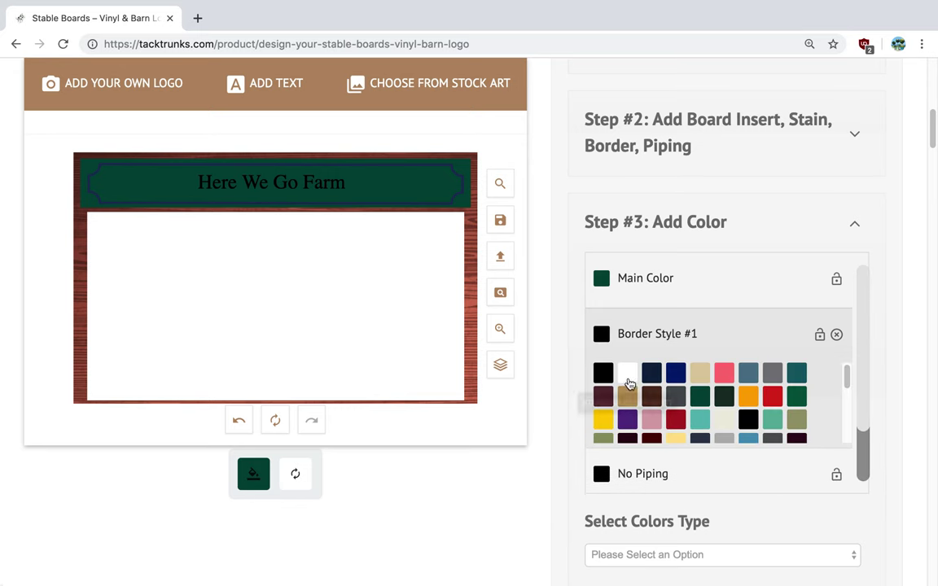
click(628, 374)
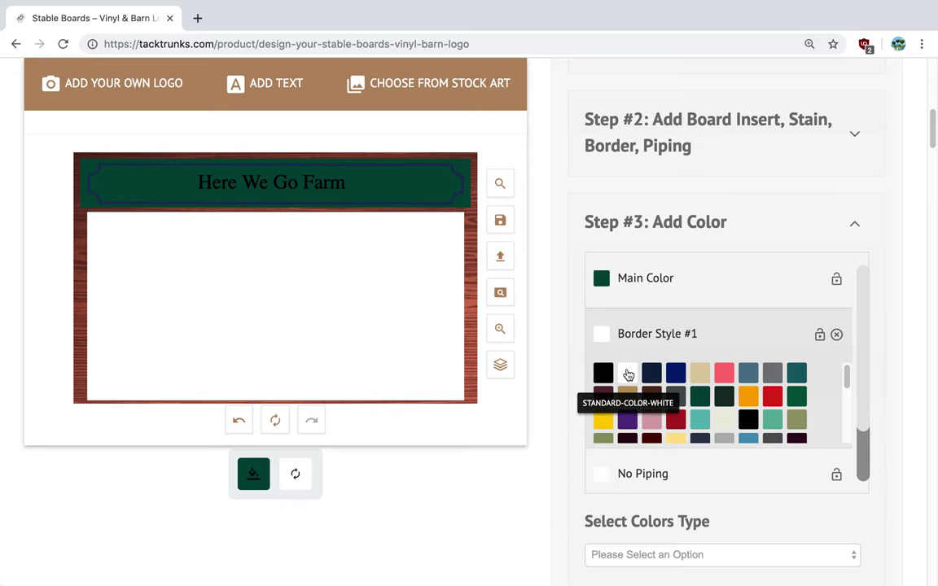
click(296, 186)
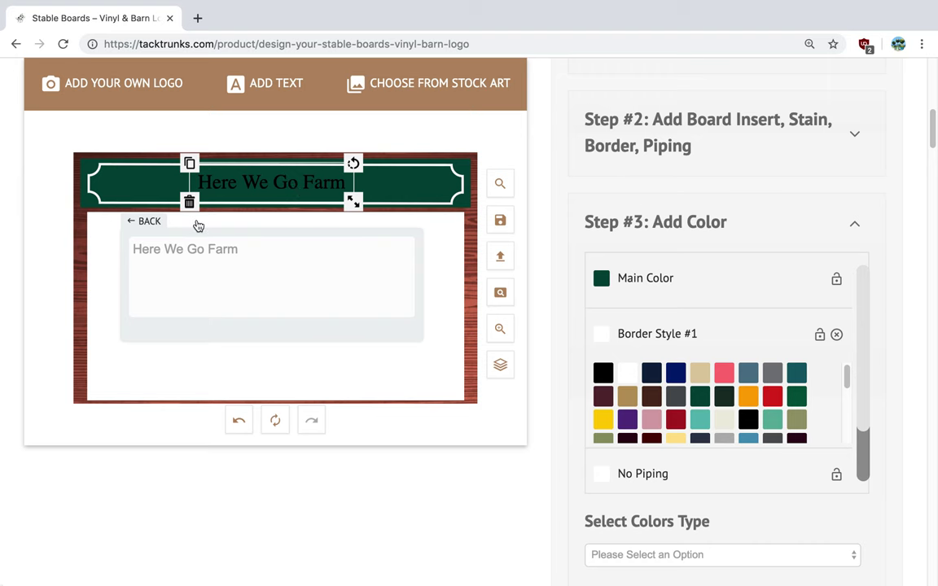
- Set the fill color of the 'Here We Go Farm' text to white
click(147, 223)
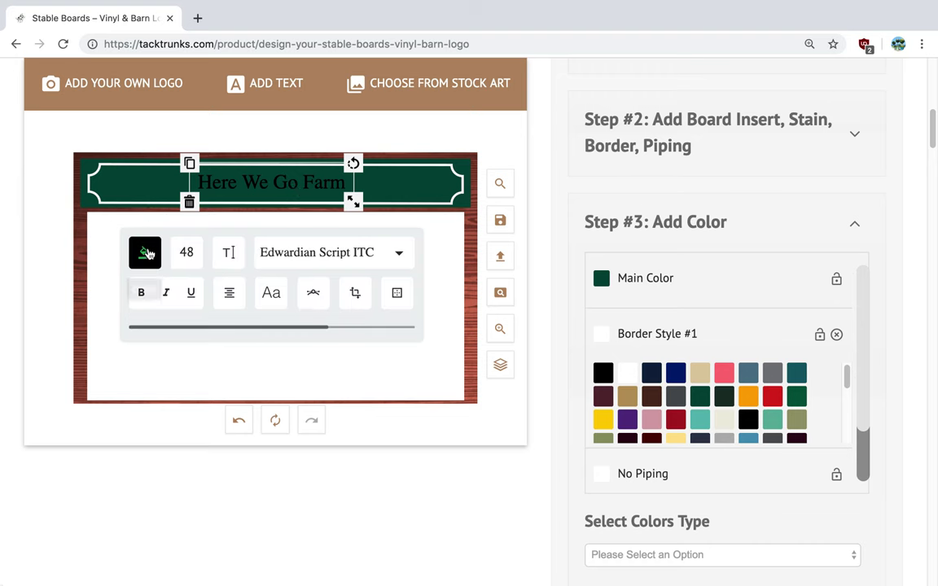
click(145, 252)
click(161, 270)
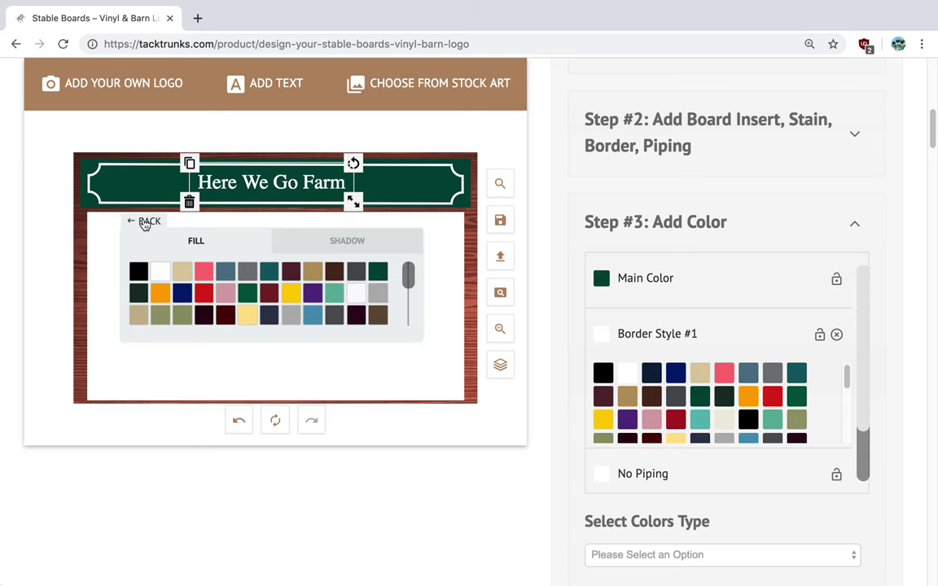
- Set the farm name in CommercialScriptStd font after trying DianeScript, then collapse Step #3
click(146, 222)
click(405, 256)
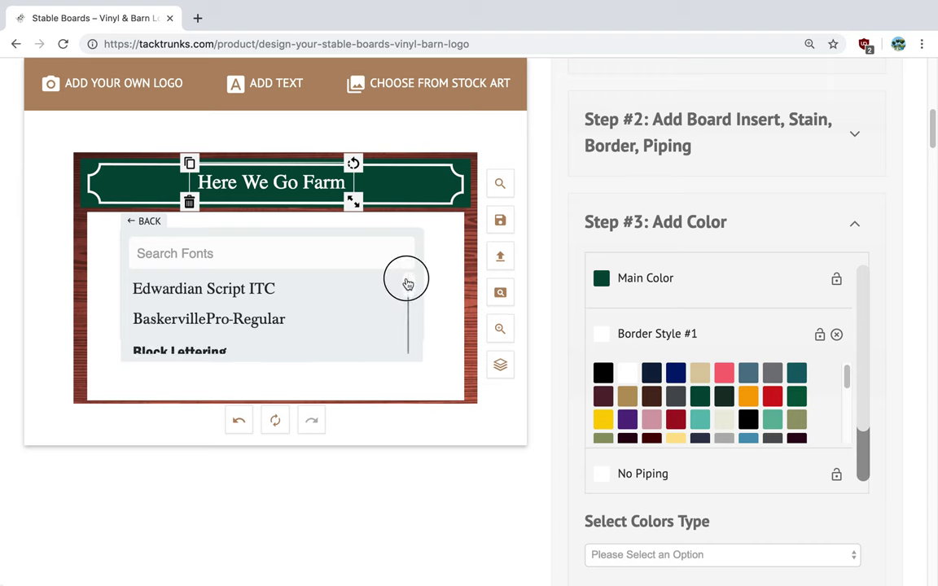
scroll(408, 281, down, 3)
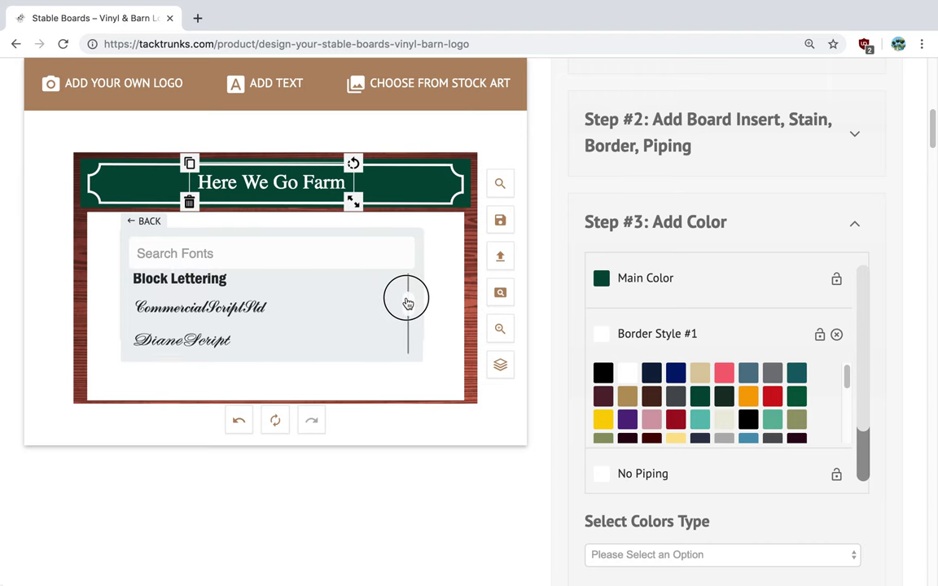
click(216, 329)
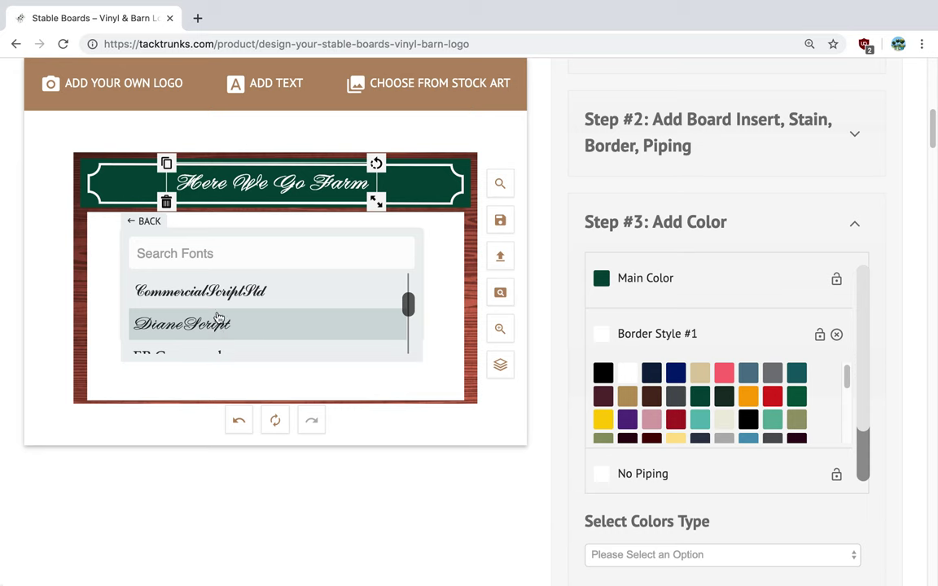
click(224, 295)
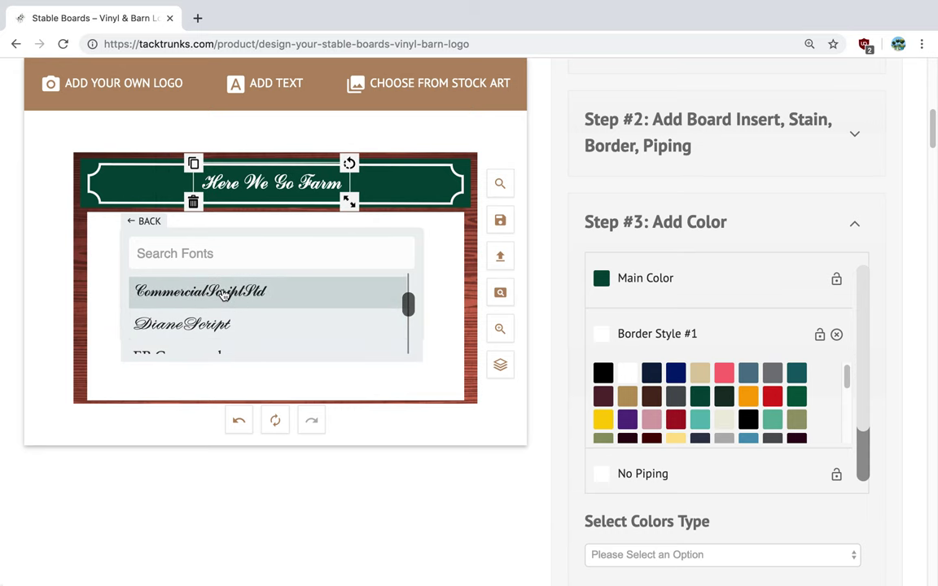
click(445, 425)
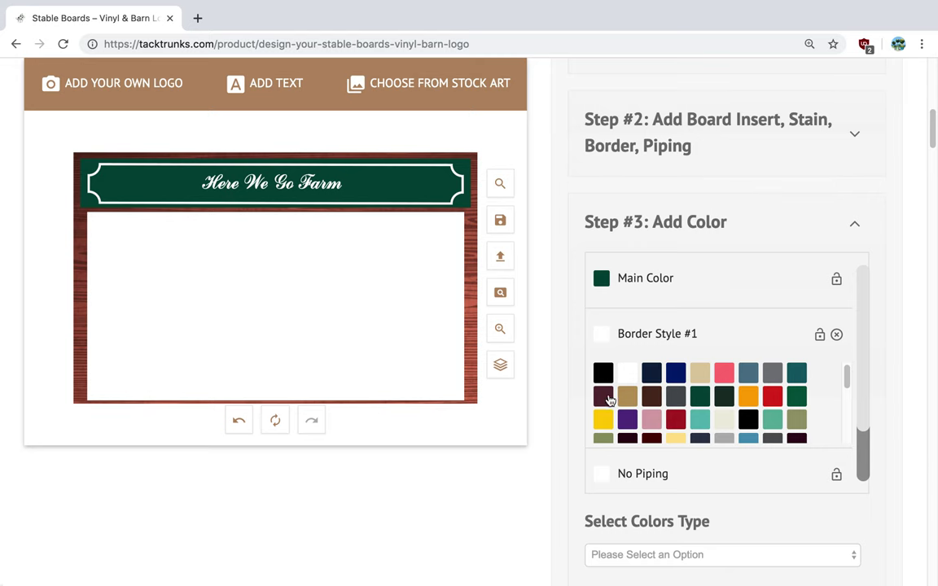
click(855, 225)
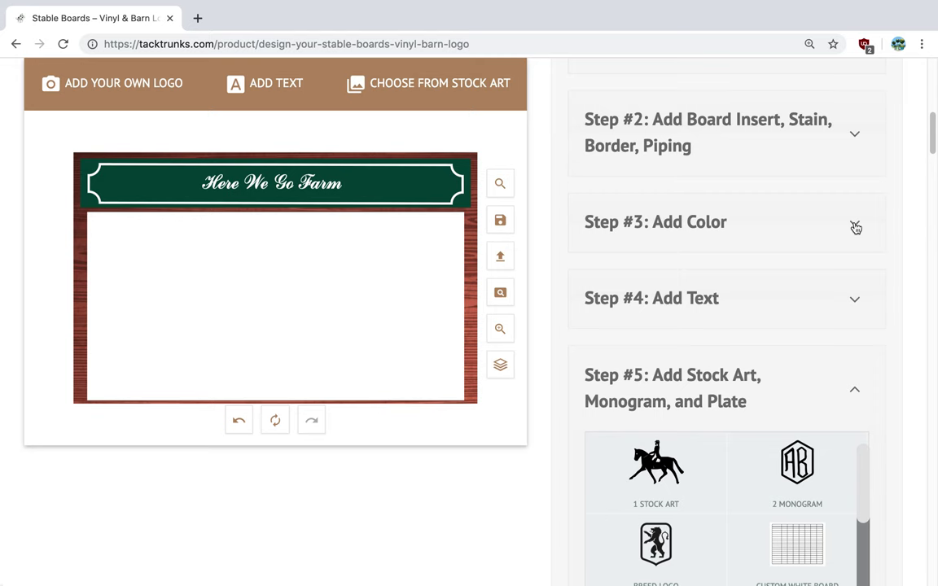
- Switch the insert to 12 lines, 5 columns with blank white board (+$95.00)
drag(932, 145, 933, 123)
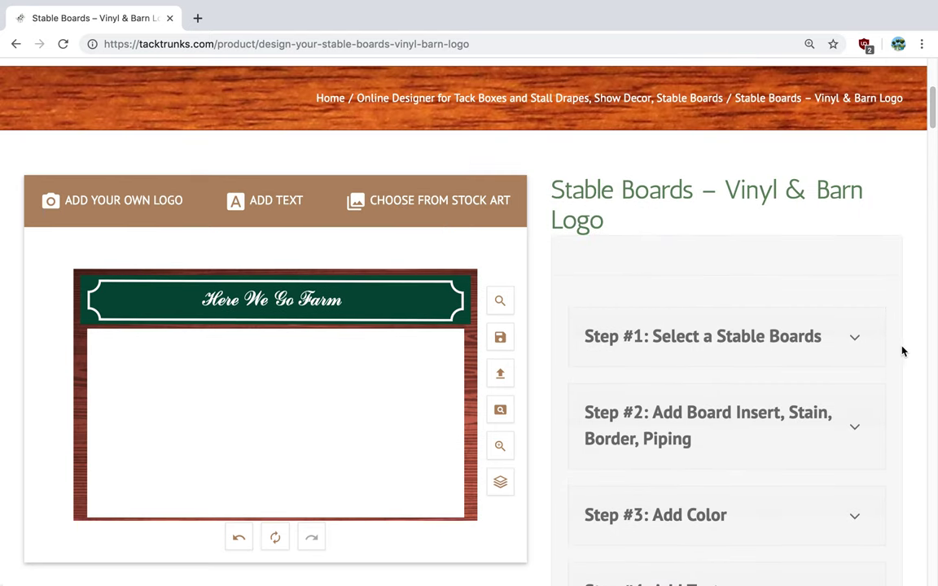
click(852, 345)
click(852, 342)
click(848, 426)
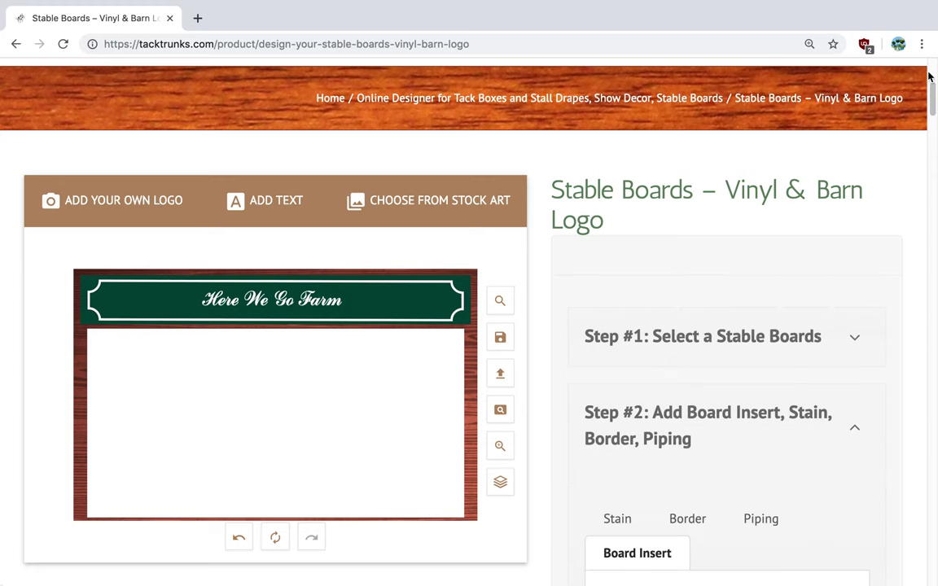
drag(927, 94, 930, 139)
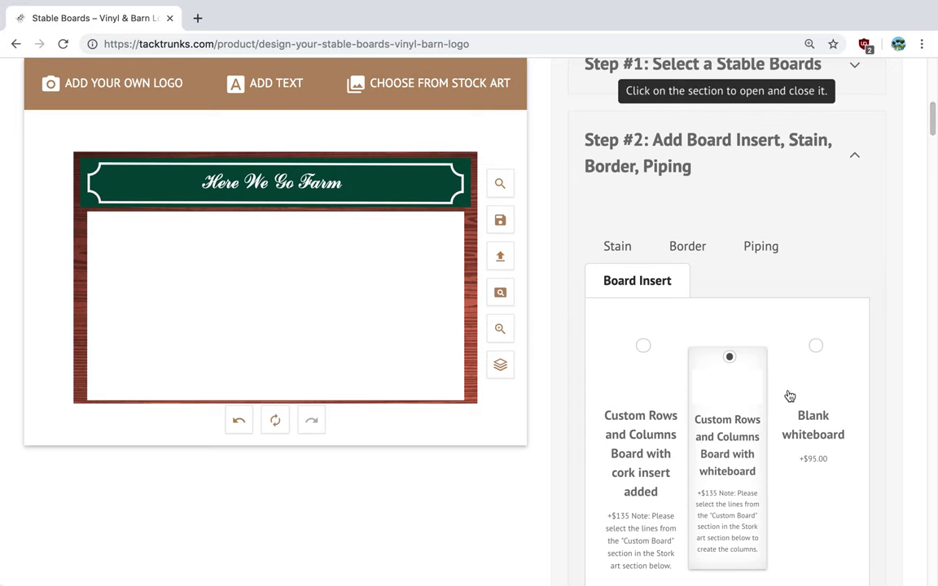
drag(933, 124, 933, 151)
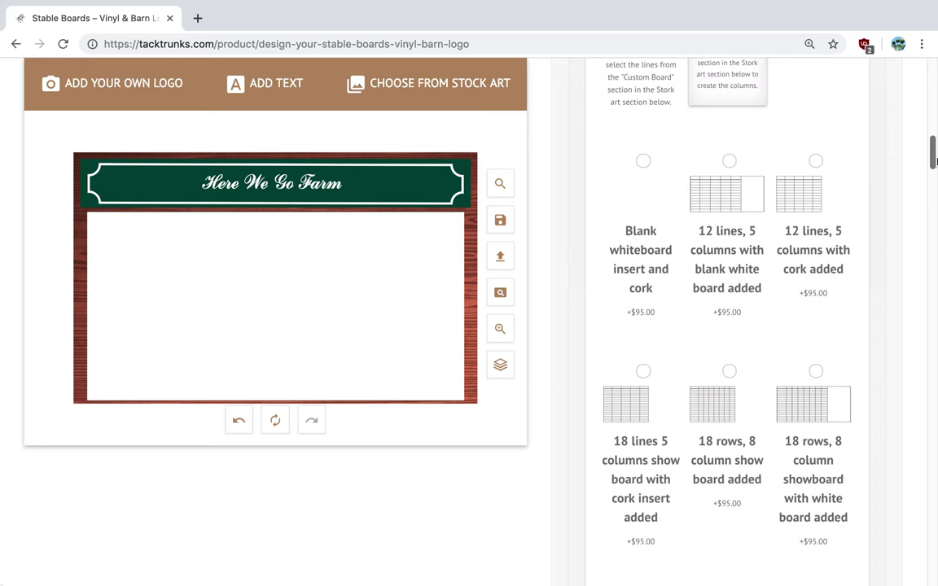
click(730, 165)
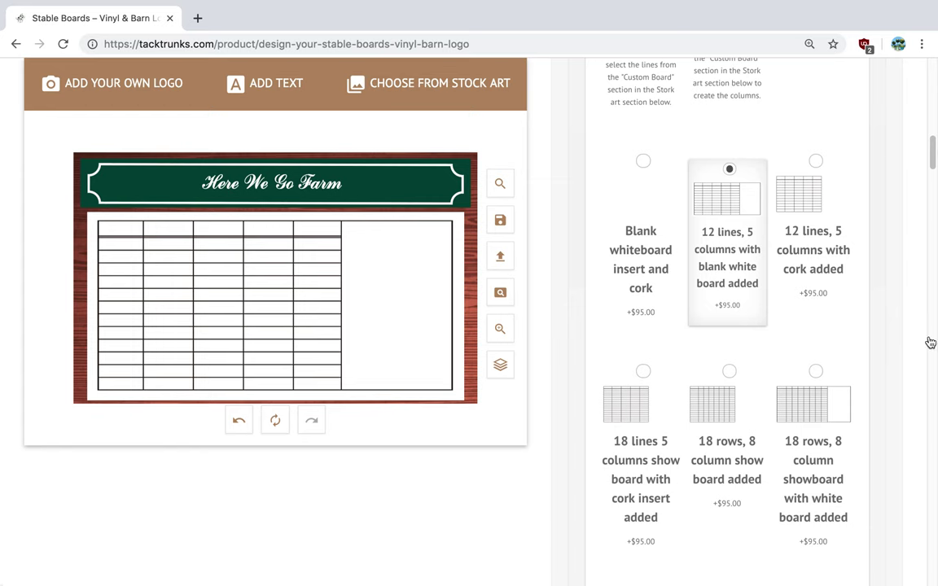
drag(931, 150, 924, 119)
click(854, 136)
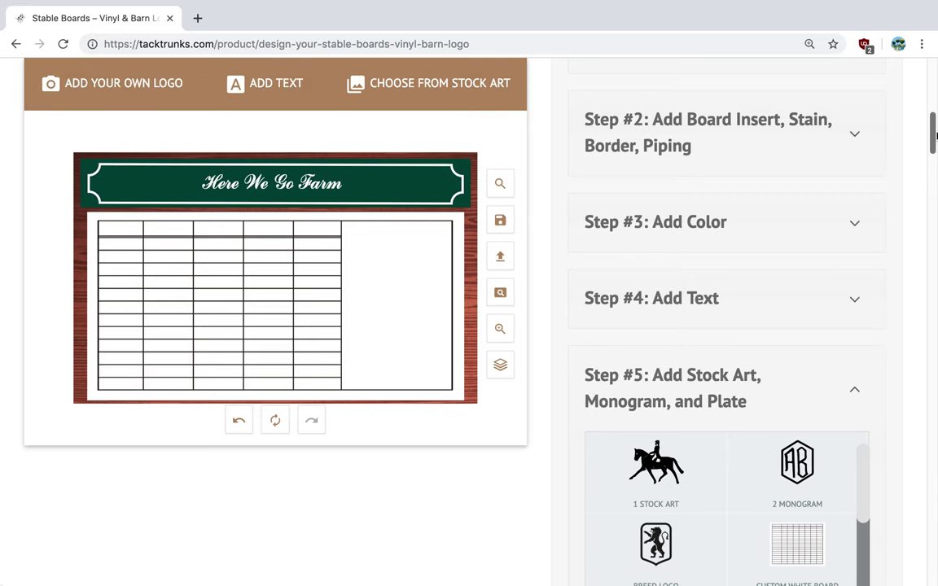
- Scroll to the $425.85 final total and request a quote for the board
drag(929, 132, 928, 162)
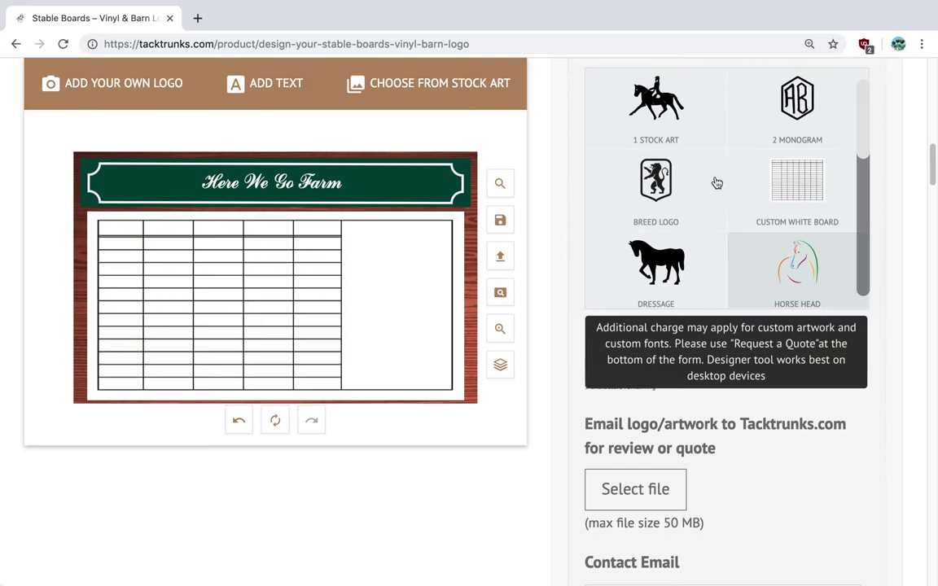
scroll(928, 163, up, 2)
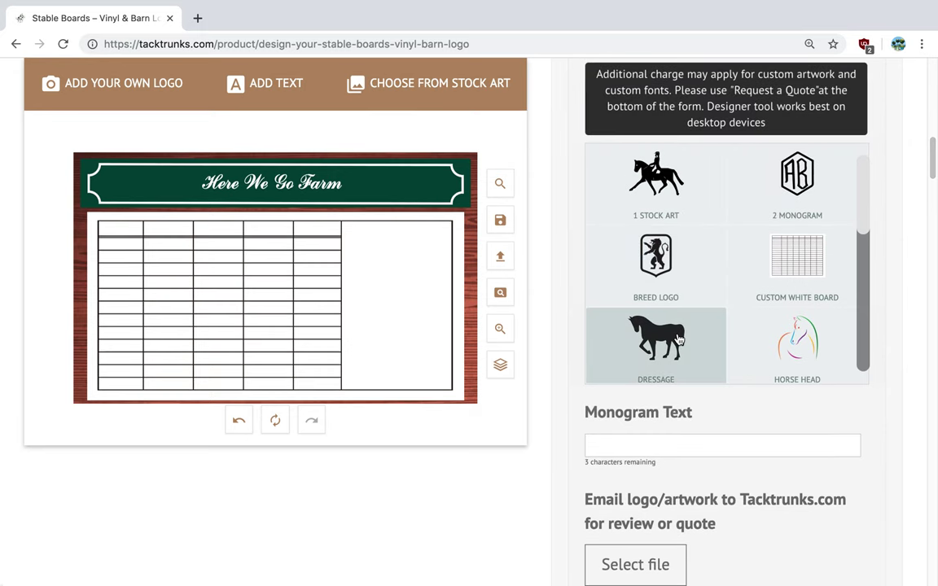
drag(928, 172, 930, 215)
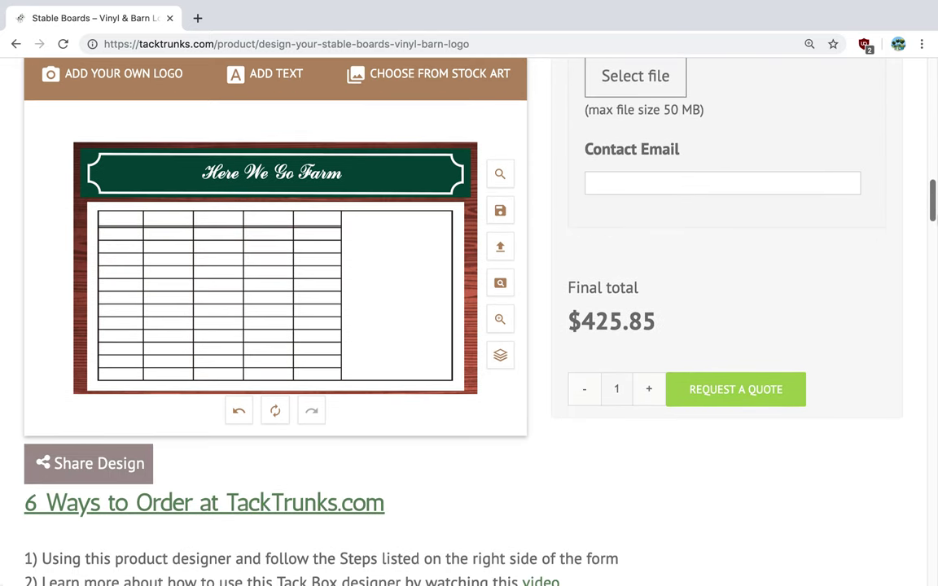
click(700, 397)
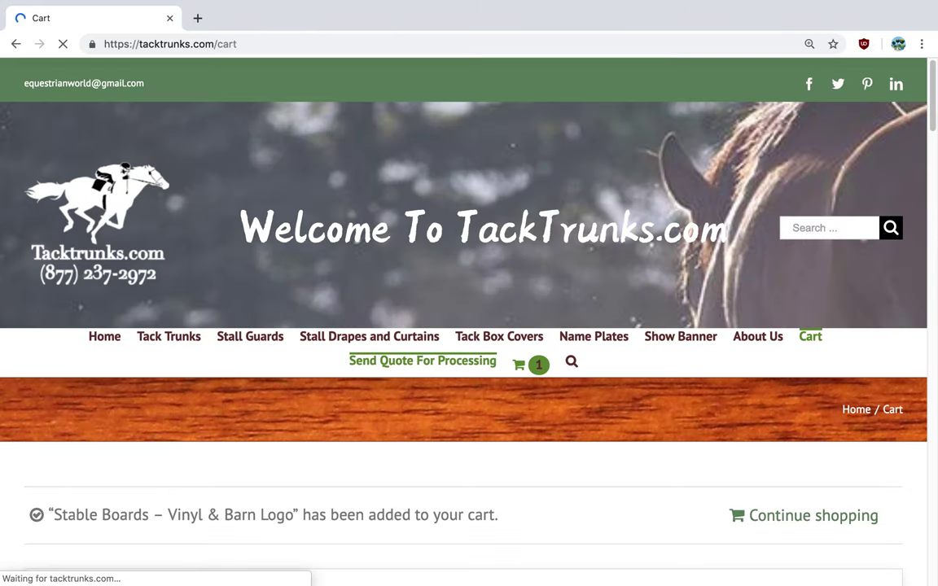
- Proceed to send the quote from the cart and review the $425.85 checkout
drag(932, 106, 931, 293)
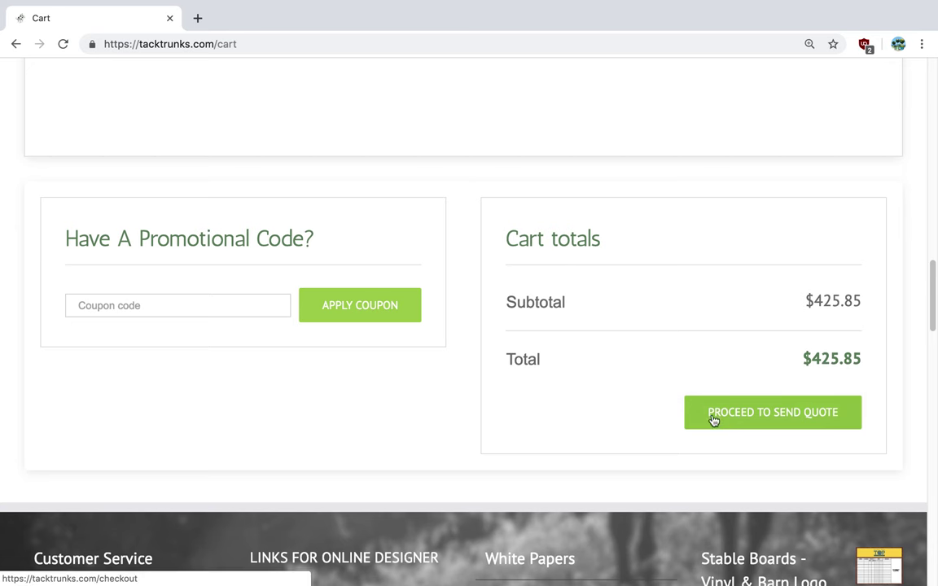
click(771, 418)
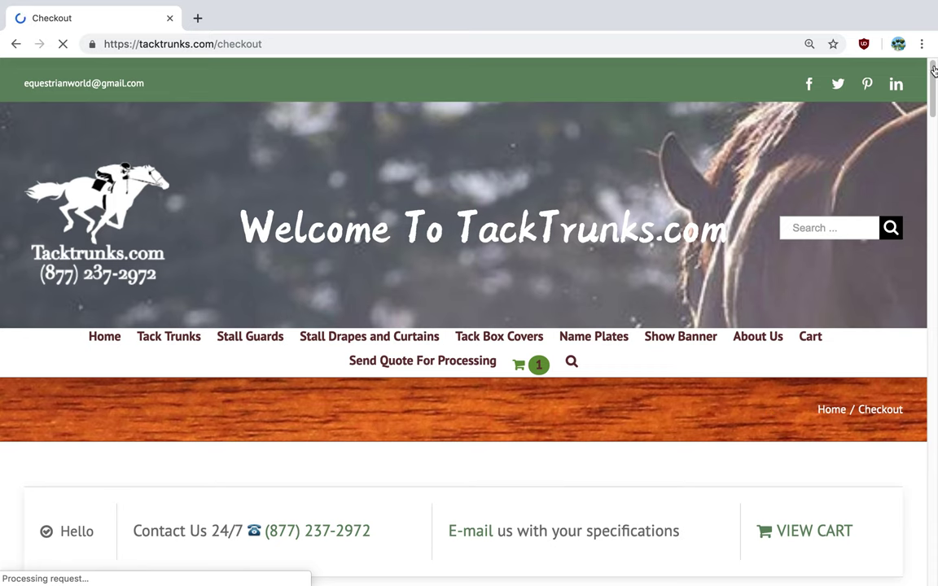
drag(931, 88, 931, 341)
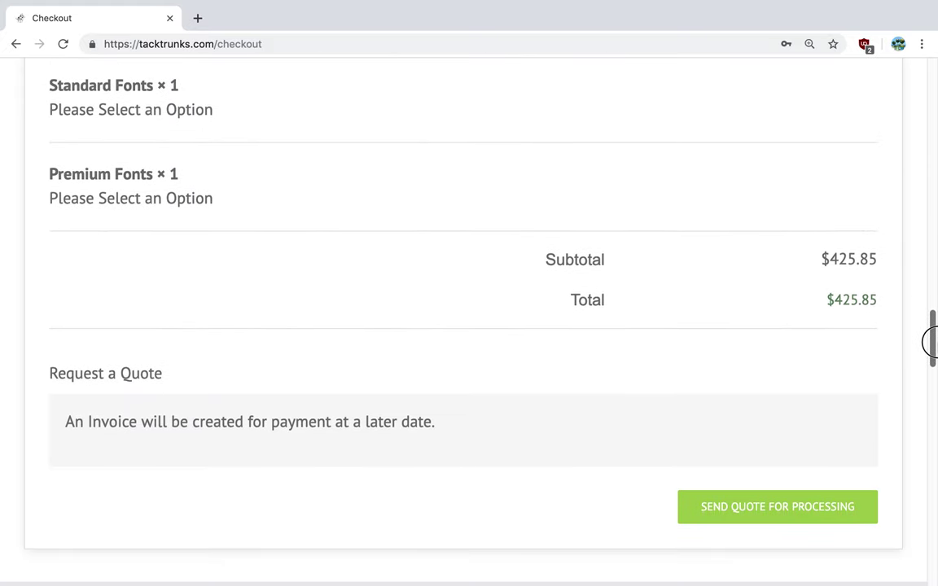